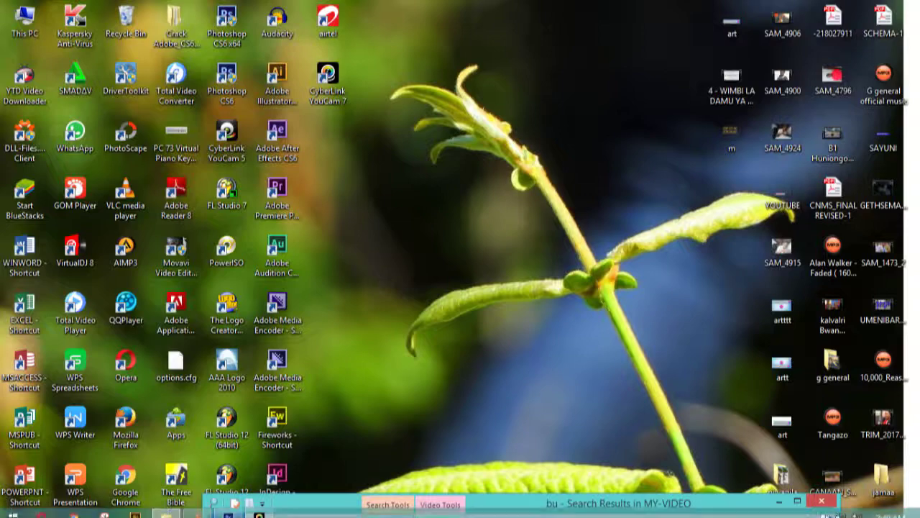
Step: Bring Photoshop to the front and minimize it again to reach the Windows desktop
click(229, 508)
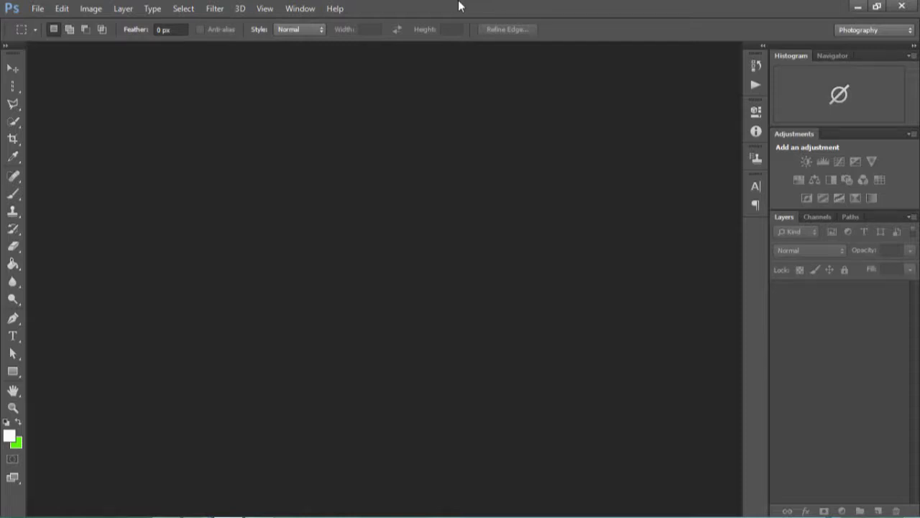
click(856, 7)
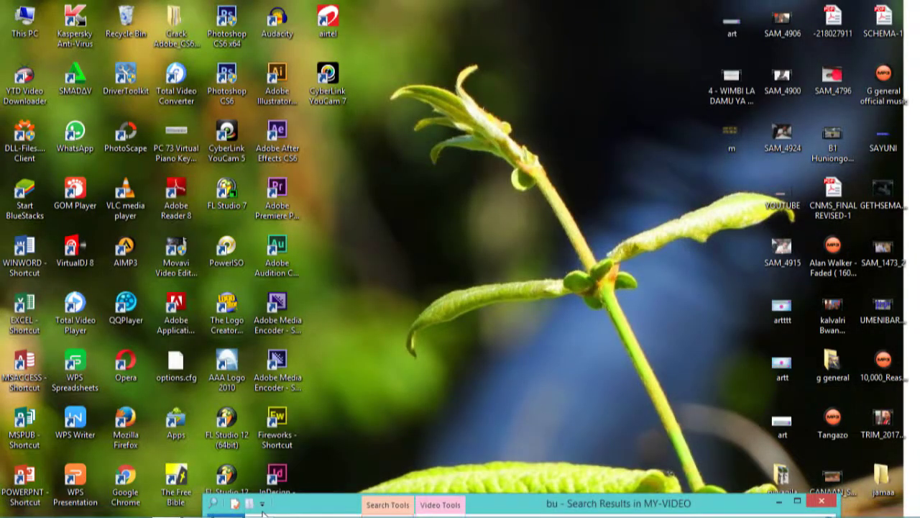
mouse_move(264, 509)
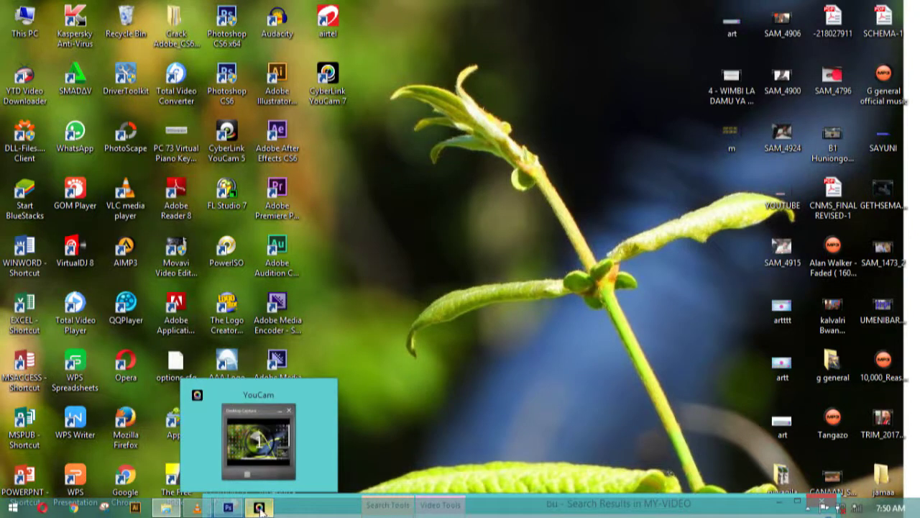
mouse_move(230, 509)
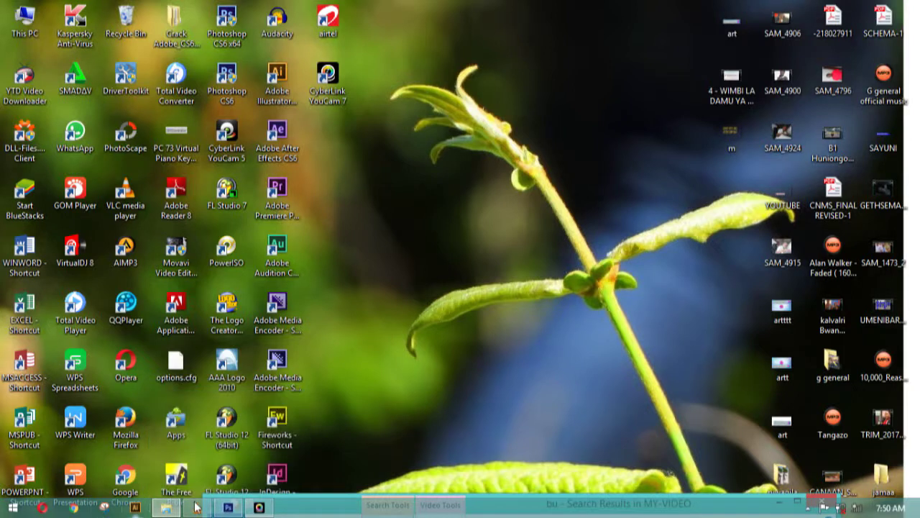
mouse_move(199, 509)
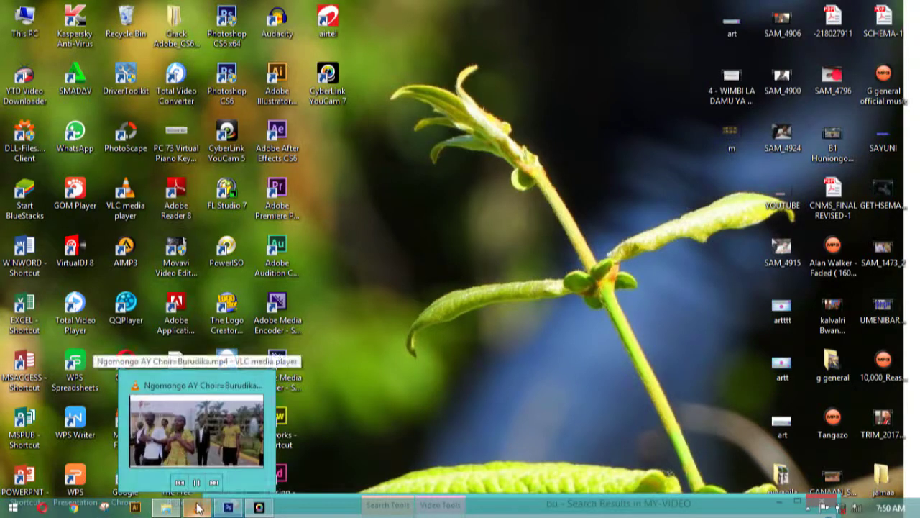
click(228, 508)
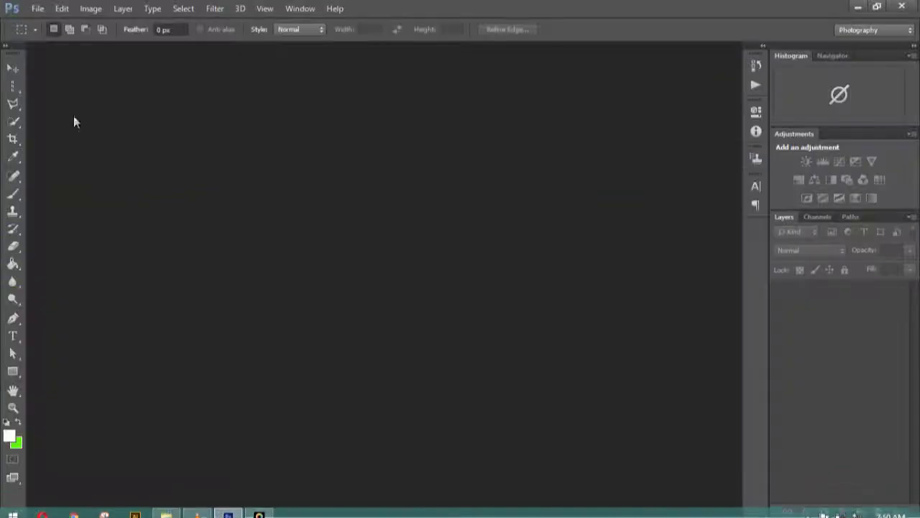
click(857, 7)
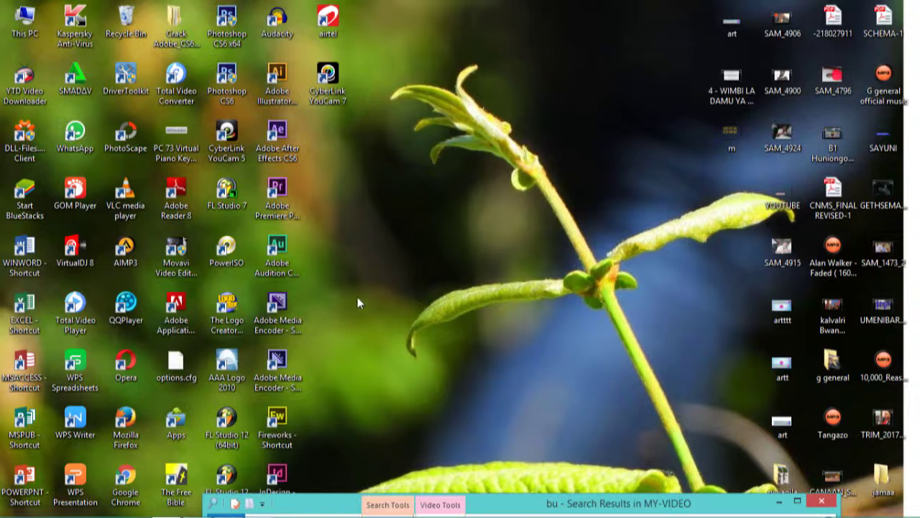
Step: Launch Adobe Illustrator CS6 from its desktop shortcut, keeping the shortcut name unchanged
click(279, 100)
click(278, 100)
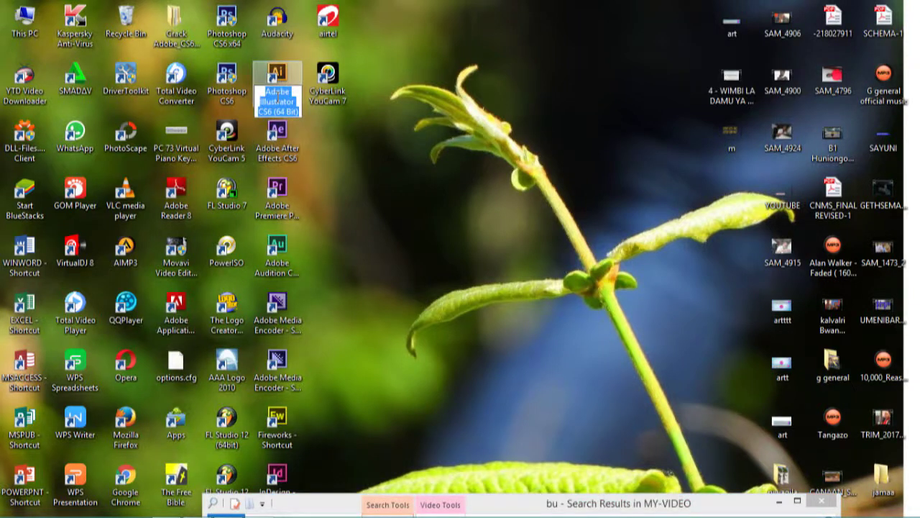
click(288, 70)
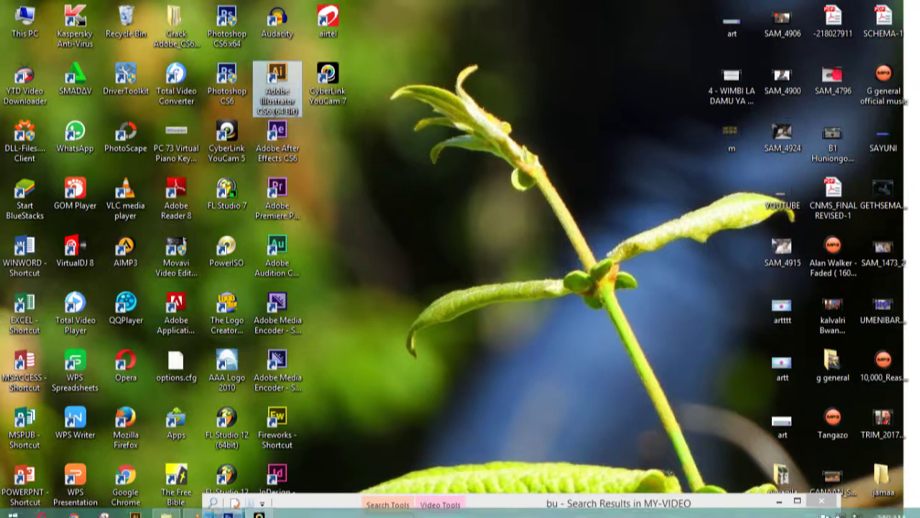
Step: Pause the choir video in VLC, then minimize VLC and Photoshop while Illustrator loads
click(228, 508)
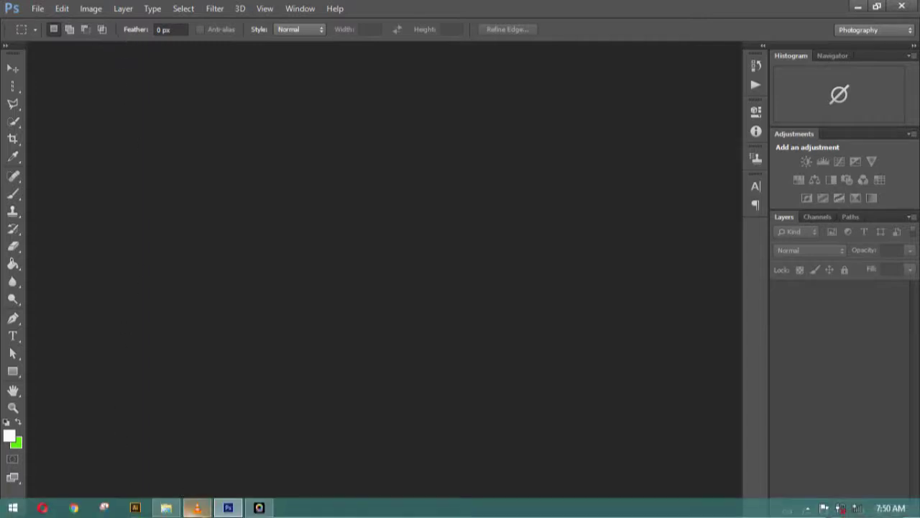
click(196, 508)
key(space)
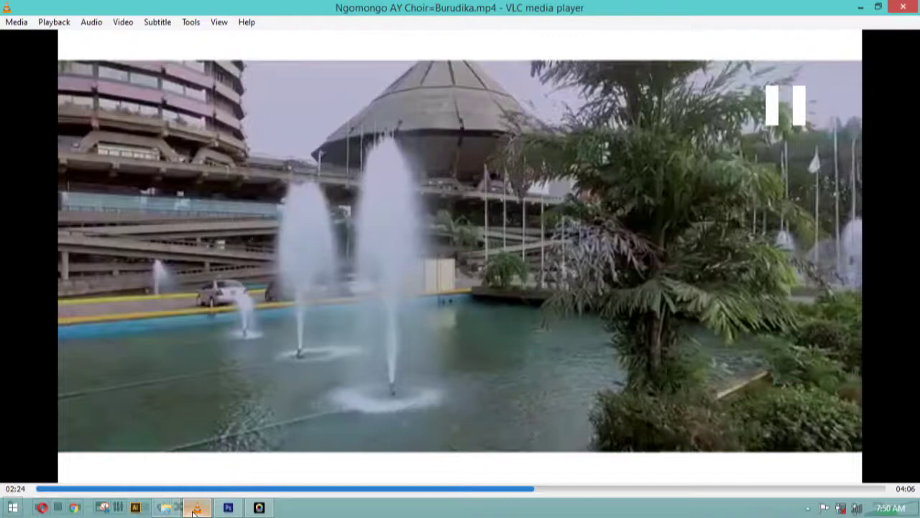
click(861, 7)
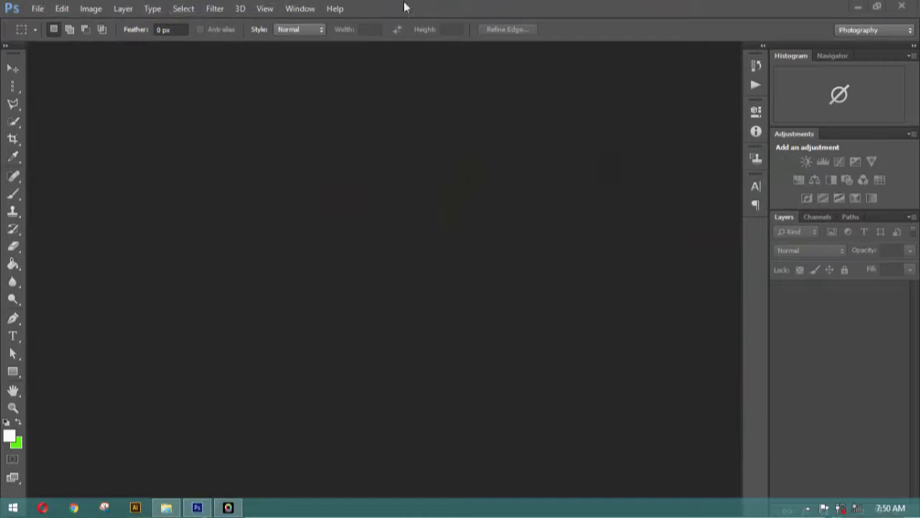
click(858, 6)
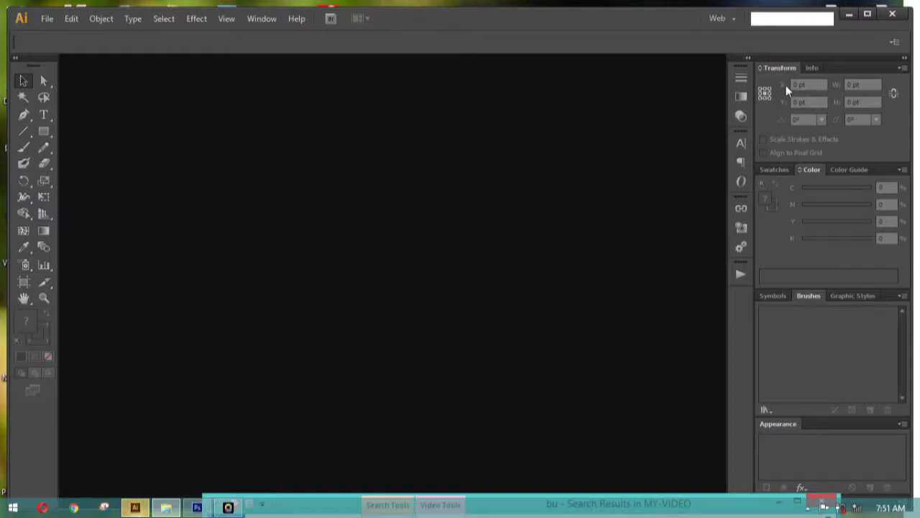
Step: Maximize the Illustrator window, then switch back to Photoshop from the taskbar
click(865, 15)
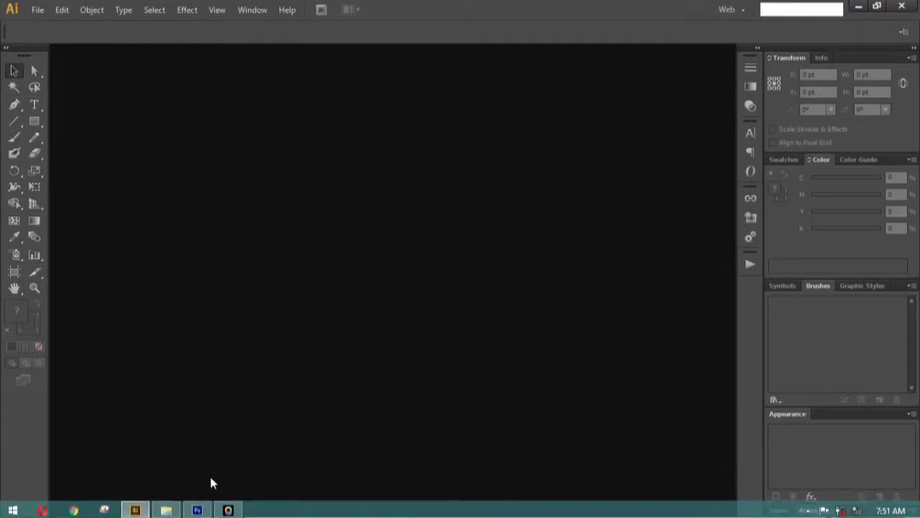
click(197, 507)
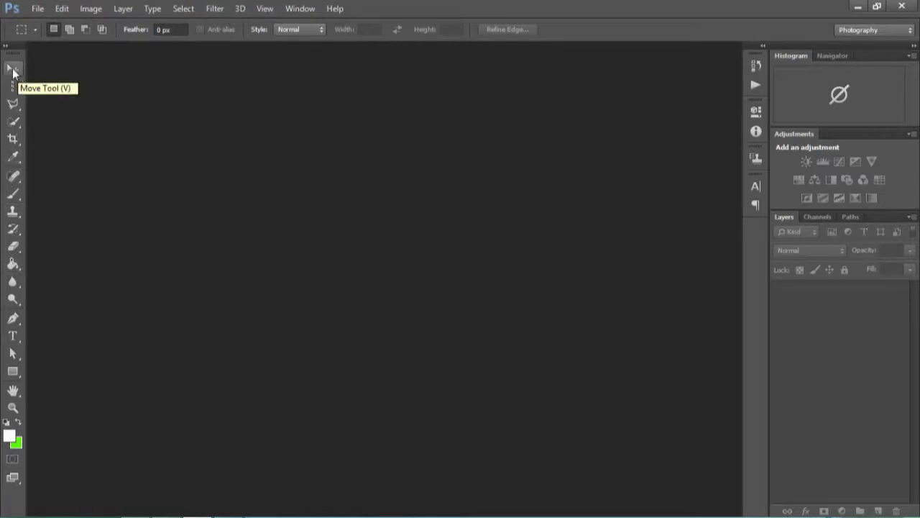
click(876, 31)
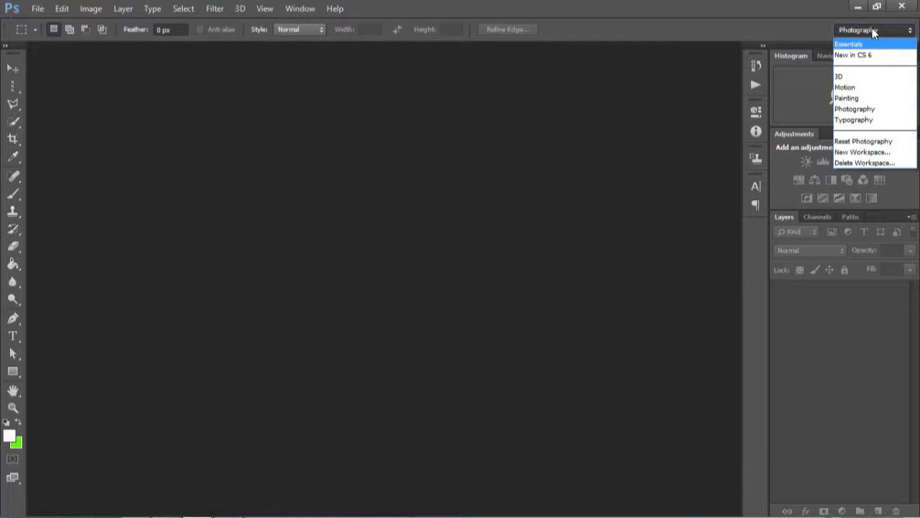
click(868, 120)
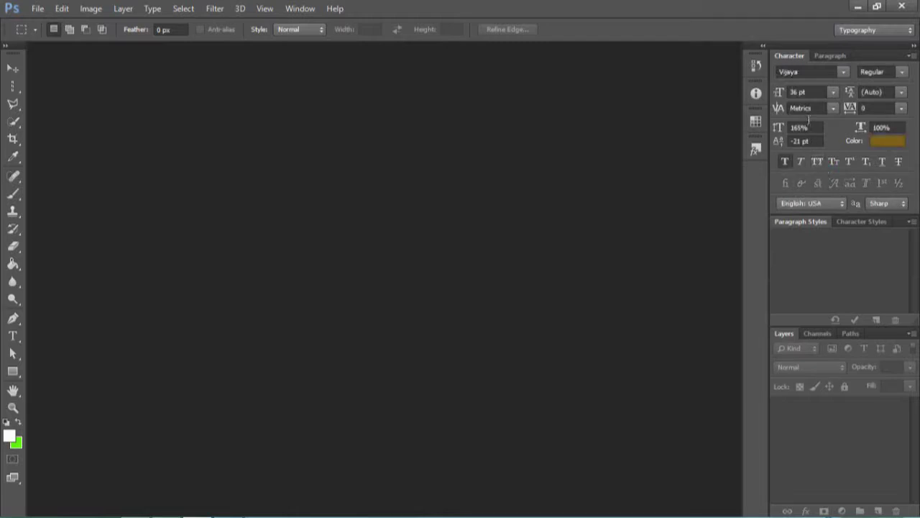
click(867, 30)
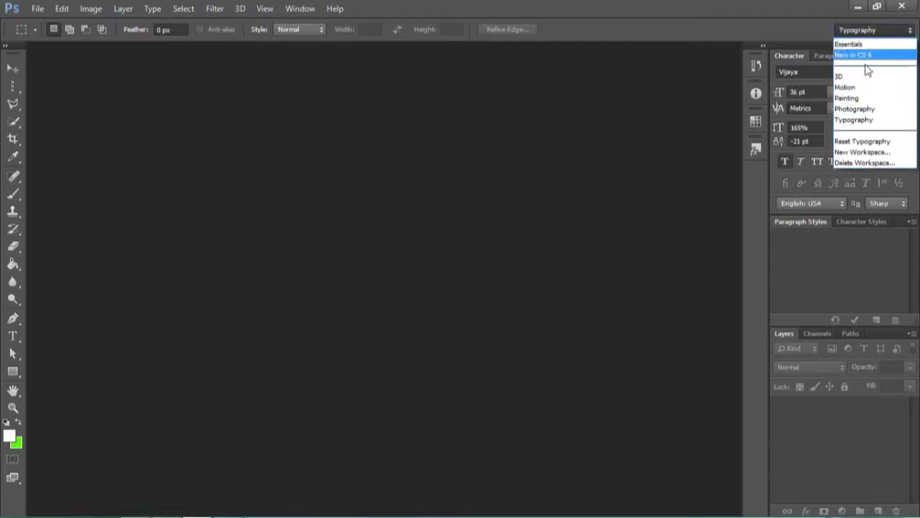
click(870, 87)
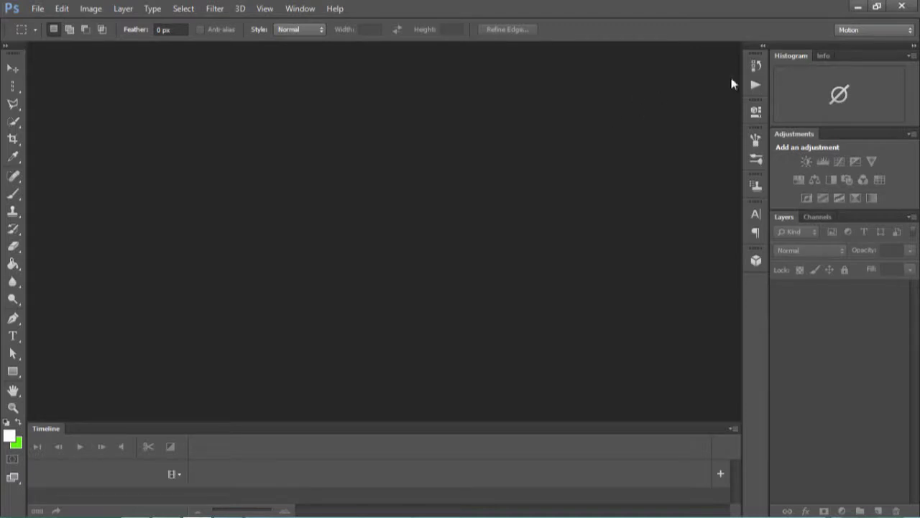
click(852, 33)
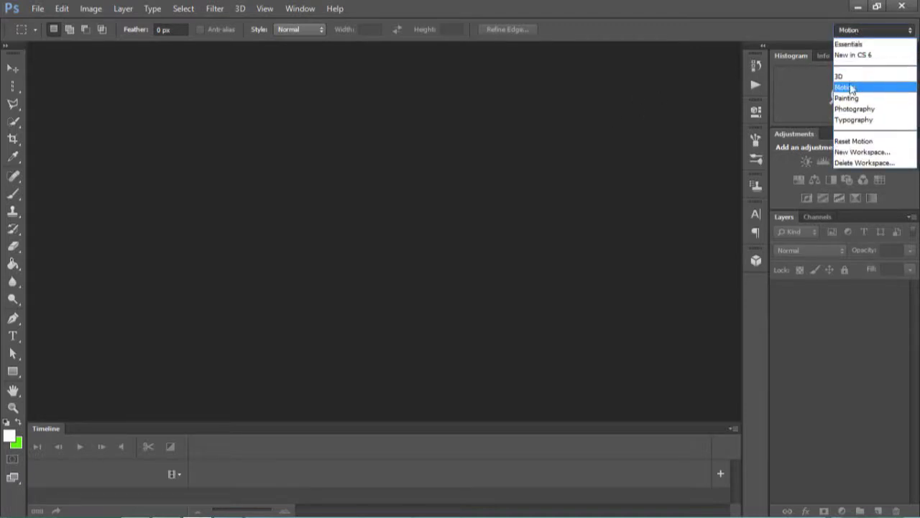
click(856, 109)
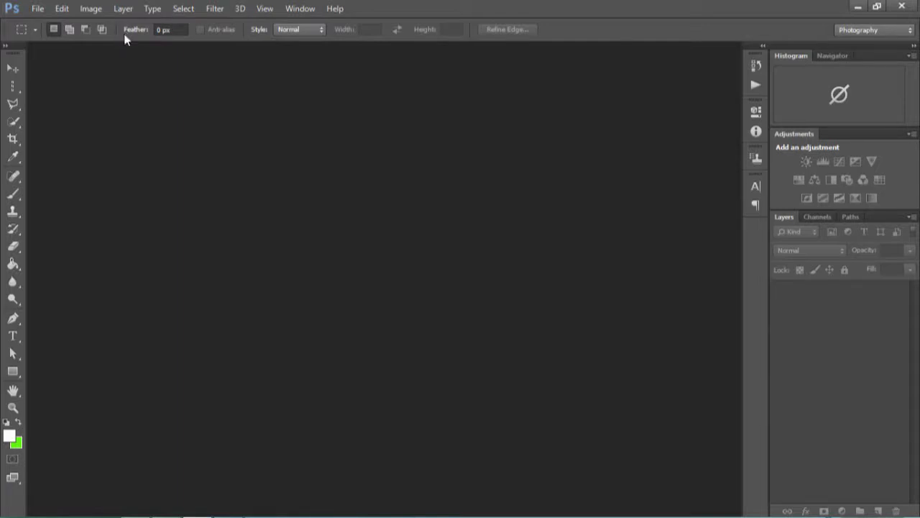
click(45, 10)
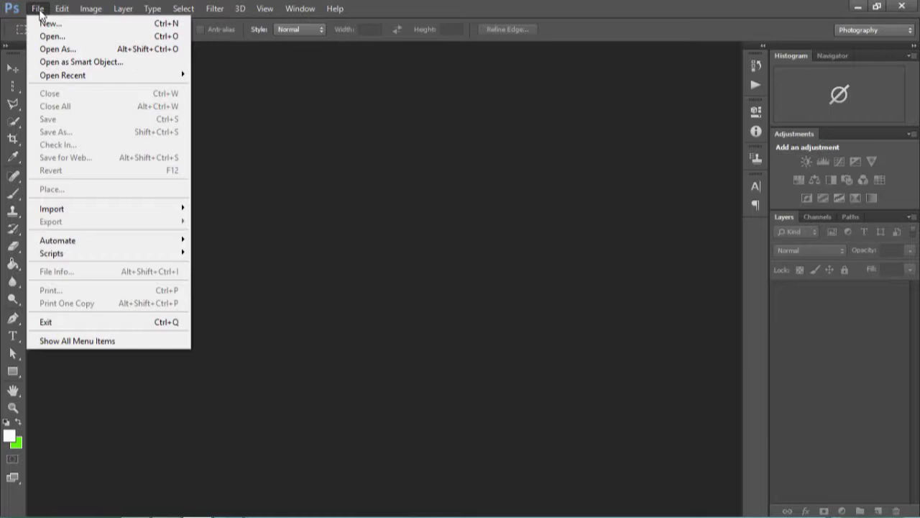
click(38, 8)
click(38, 9)
click(39, 9)
click(63, 9)
click(48, 23)
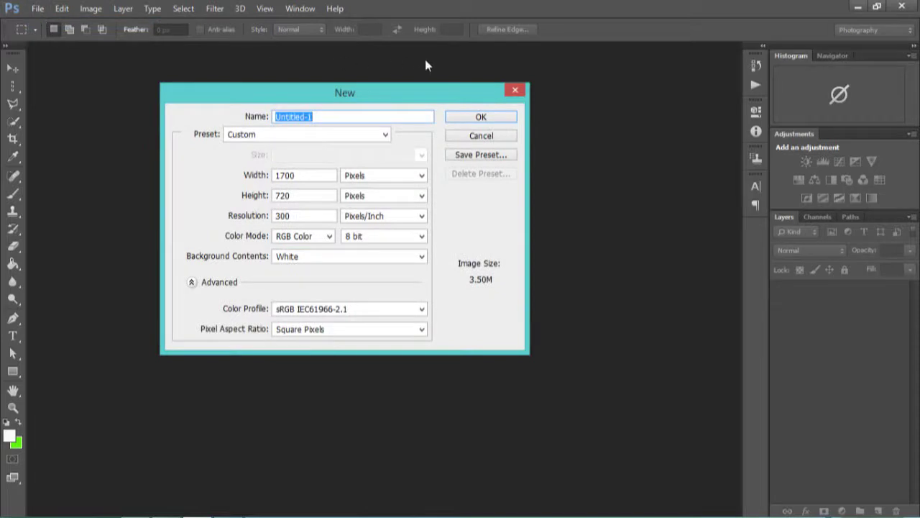
click(475, 118)
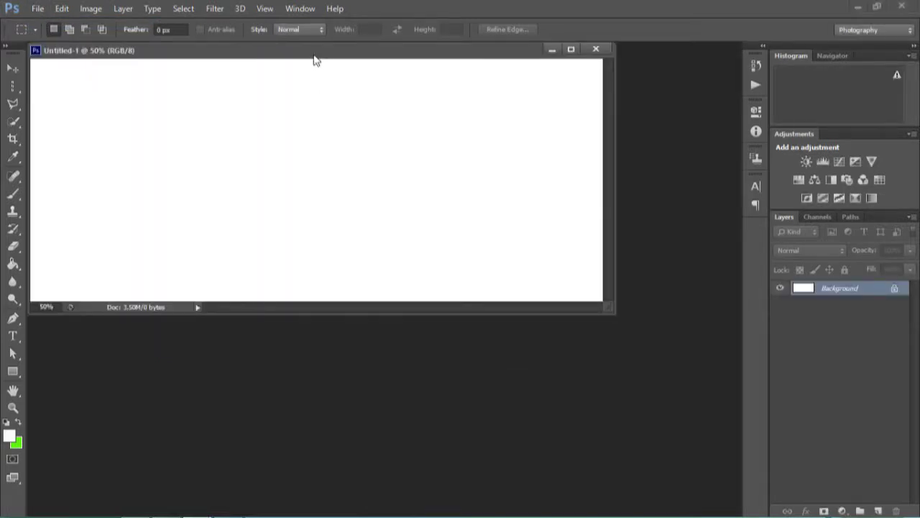
drag(314, 54, 378, 152)
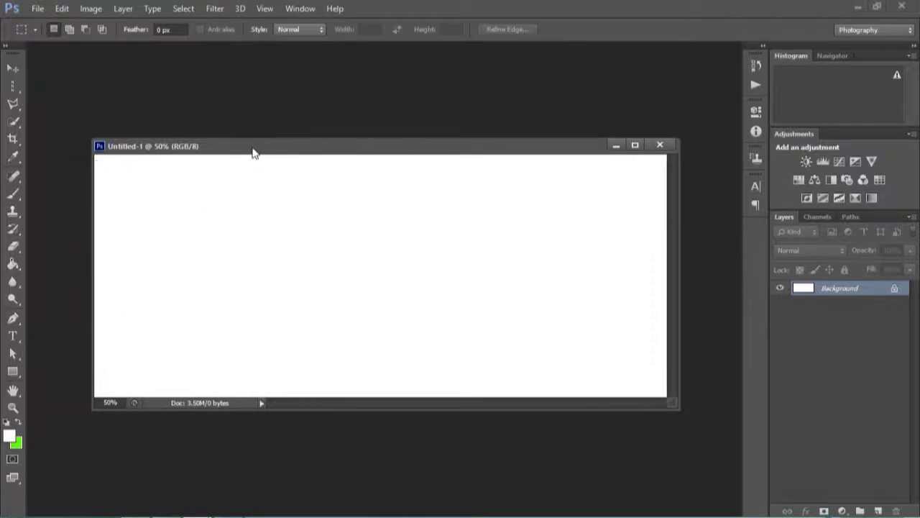
click(660, 145)
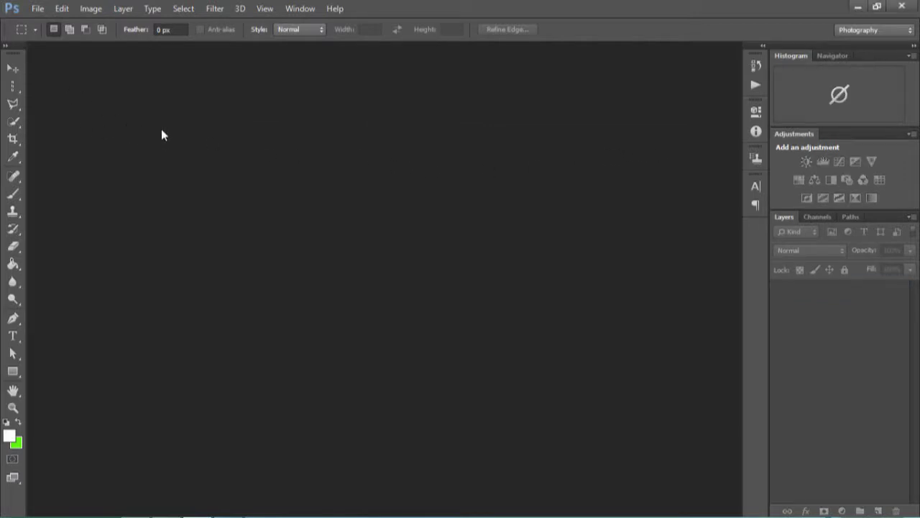
Step: Create a new white 1280 × 720 px document at 300 ppi and move its window toward the centre
key(ctrl+n)
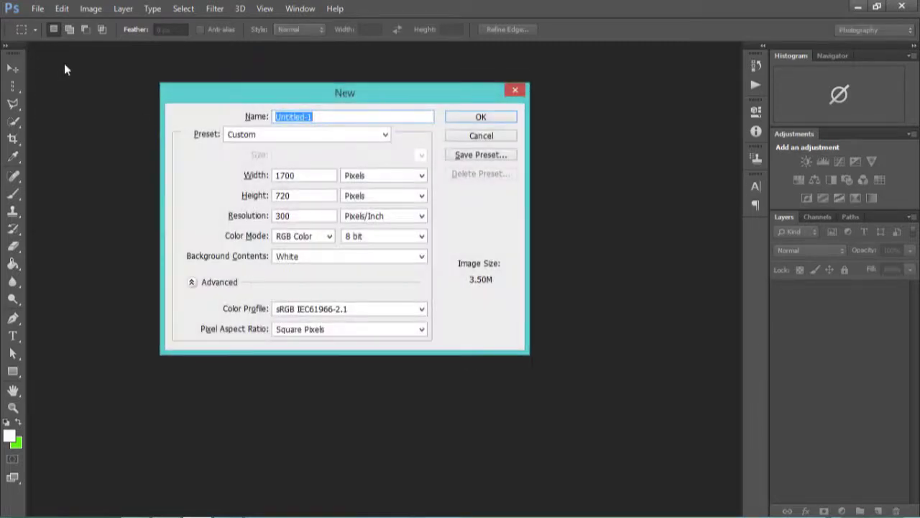
click(302, 175)
key(BackSpace)
key(BackSpace)
key(BackSpace)
key(BackSpace)
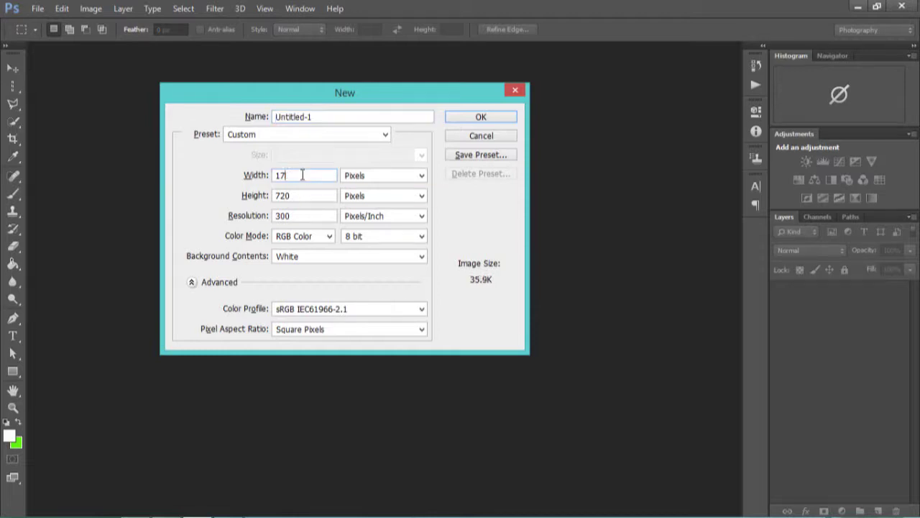
text(1280)
key(Return)
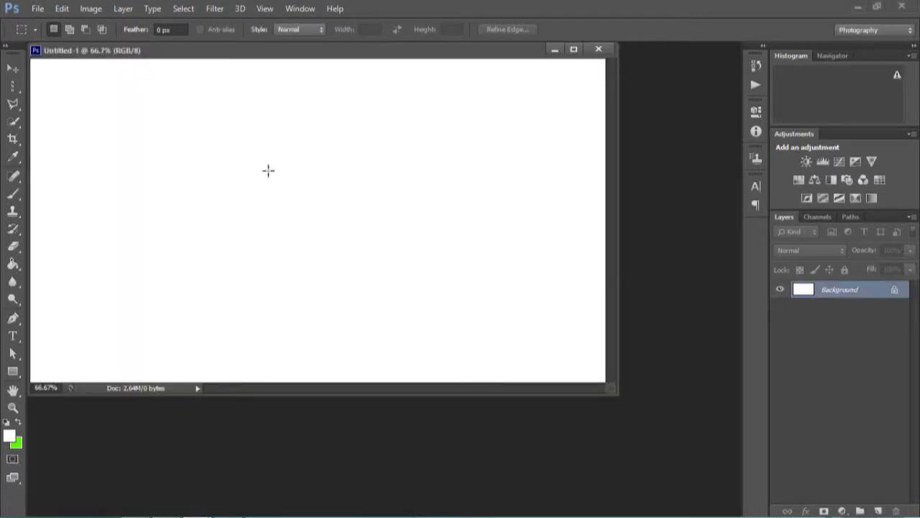
drag(230, 52, 327, 108)
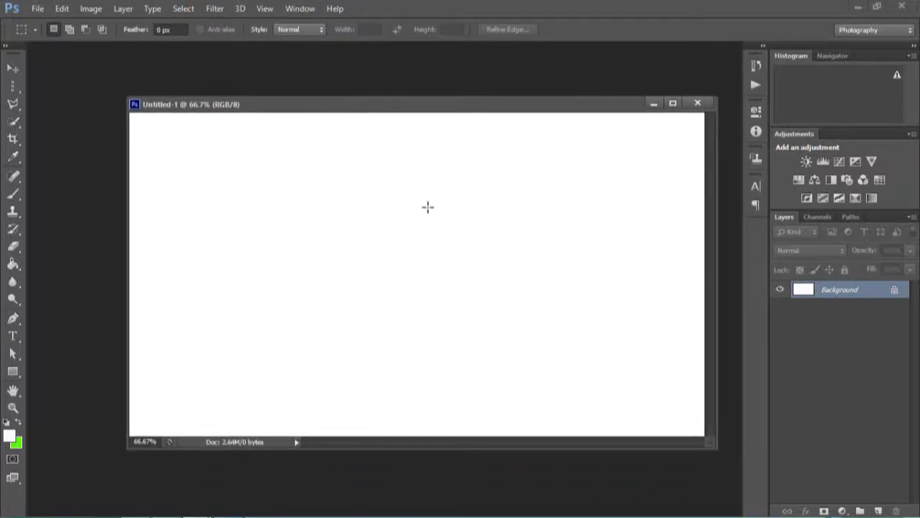
drag(261, 106, 205, 96)
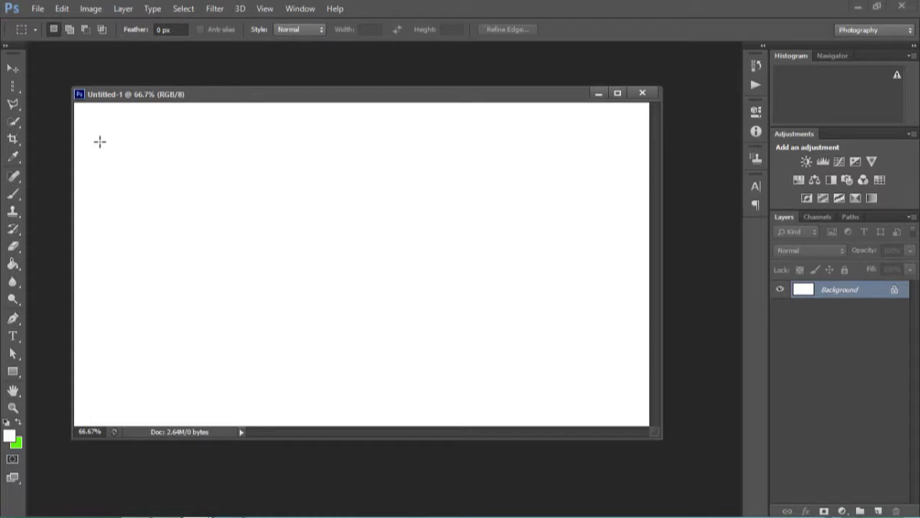
Step: Browse This PC to the CREATIVE ARE BORN (D:) drive and open juma logo 2.png
click(37, 8)
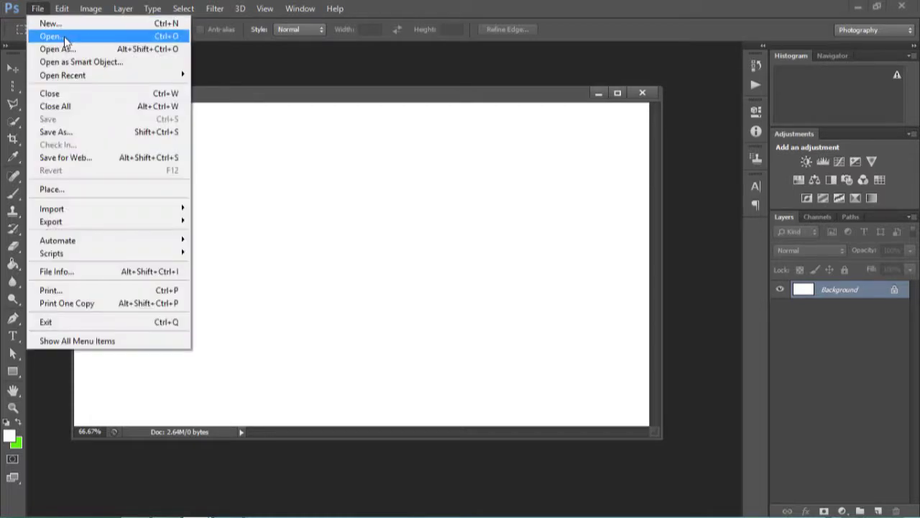
click(63, 36)
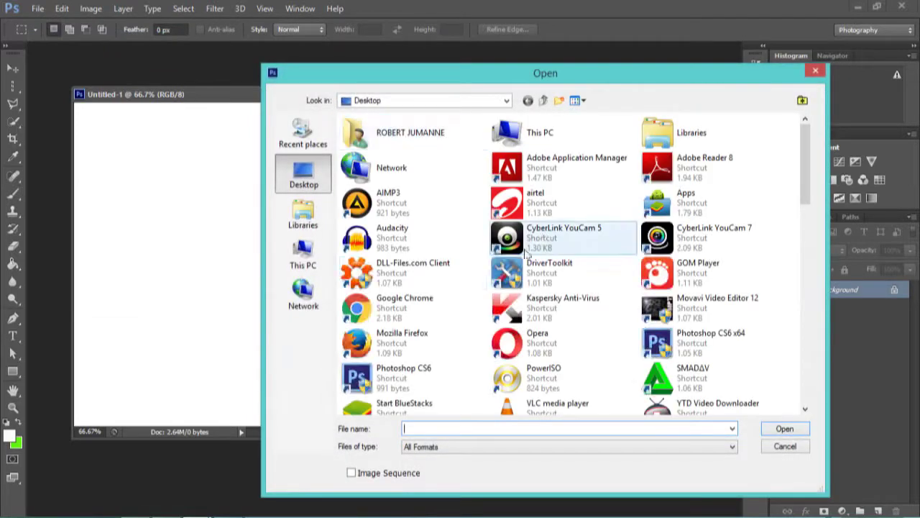
click(303, 257)
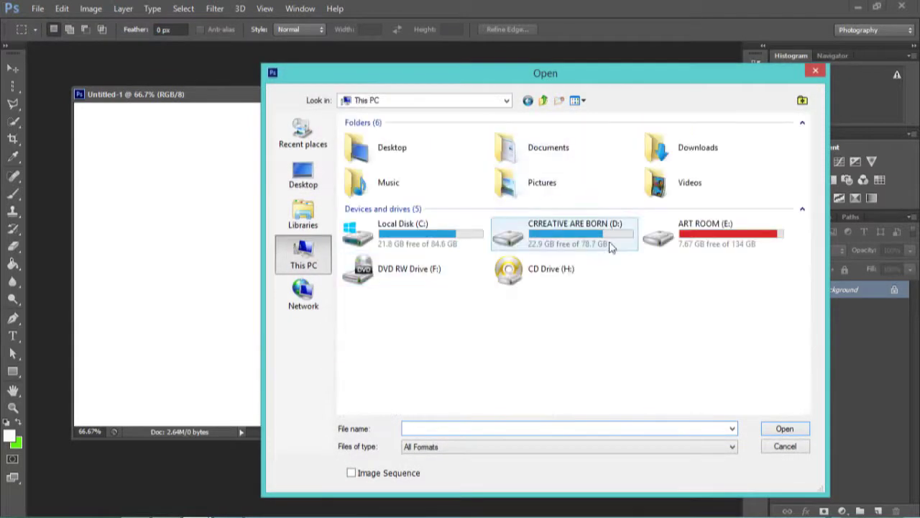
double_click(590, 232)
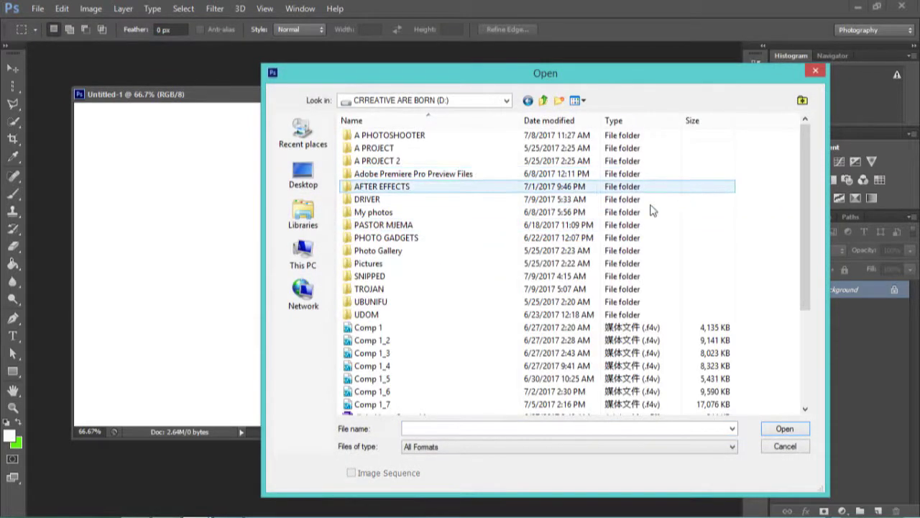
scroll(456, 315, down, 4)
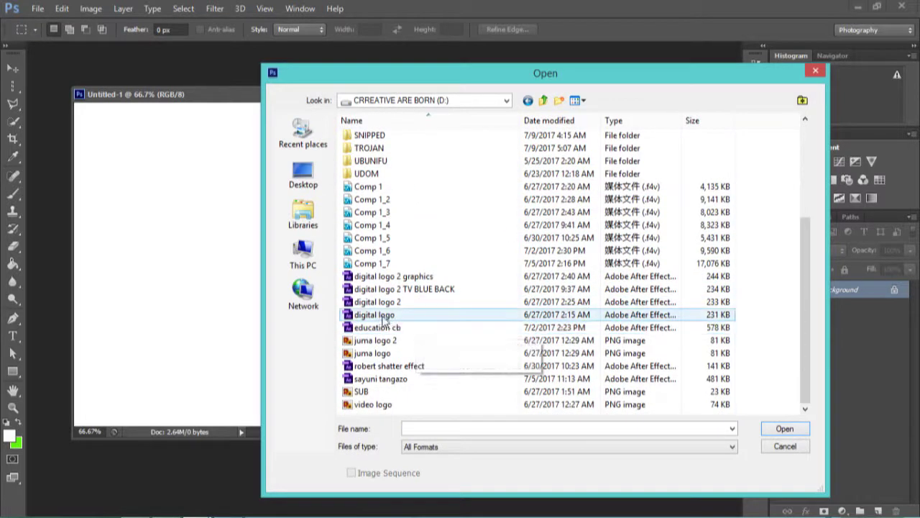
double_click(375, 340)
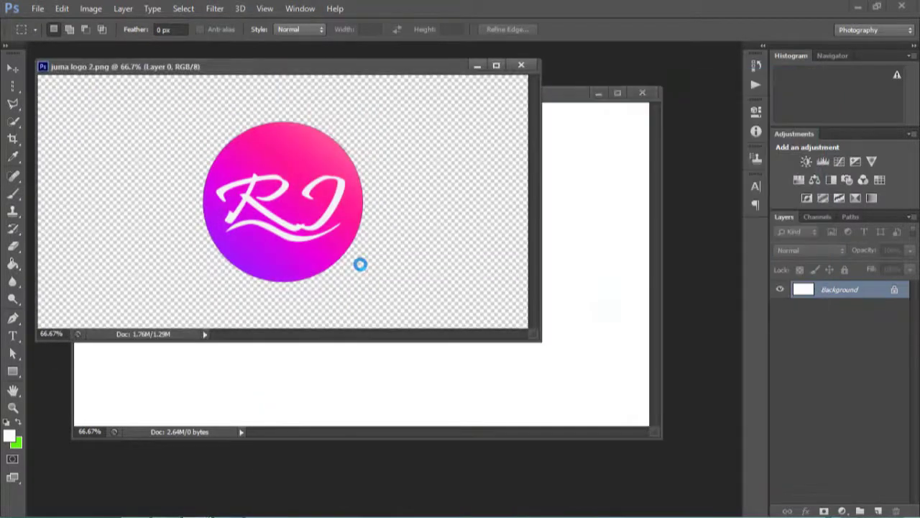
Step: Drag the pink RJ logo with the Move Tool into Untitled-1 as Layer 1 and centre it
drag(259, 71, 373, 190)
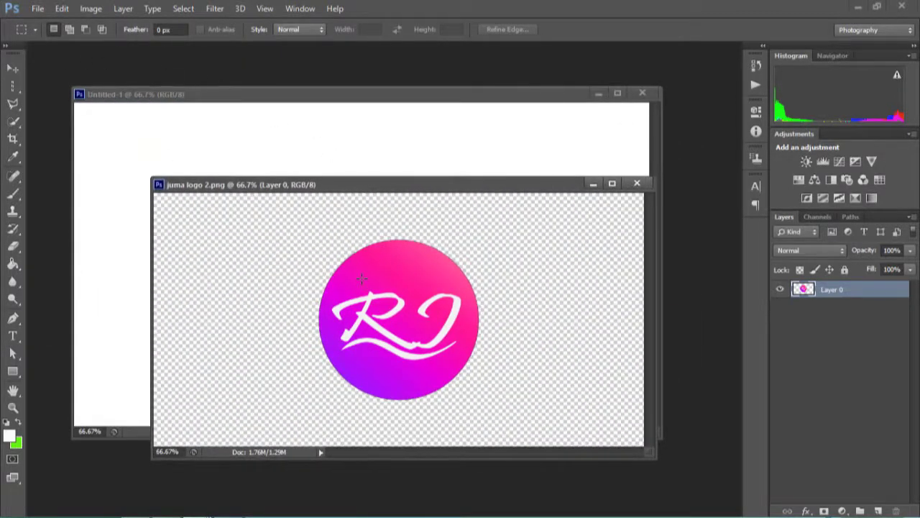
click(13, 68)
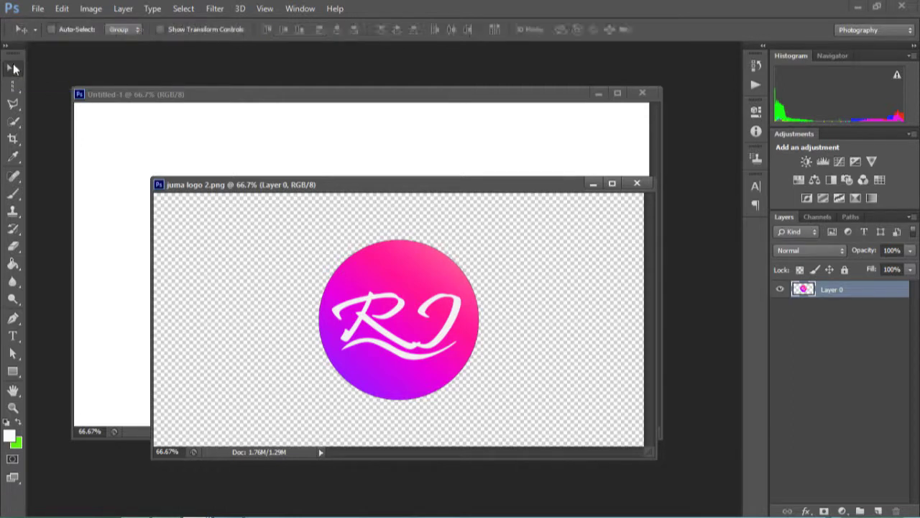
drag(365, 304, 419, 267)
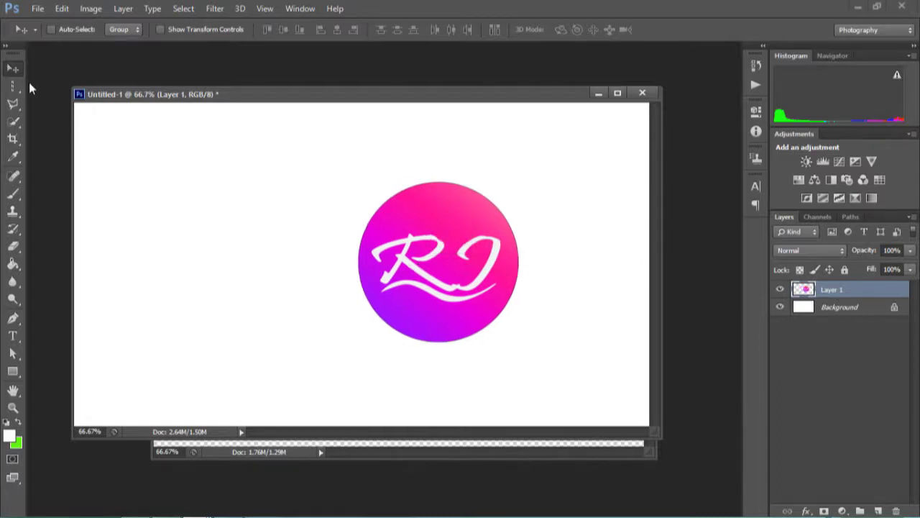
drag(487, 263, 570, 193)
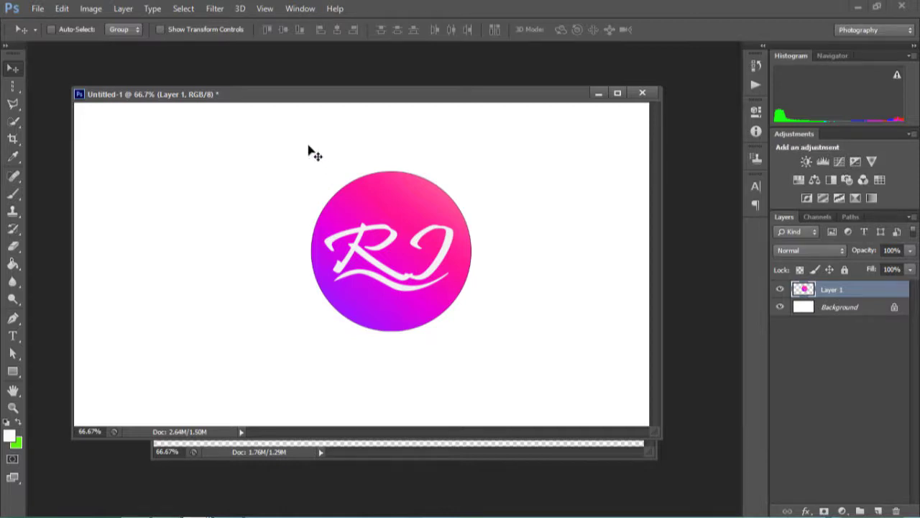
key(ctrl+o)
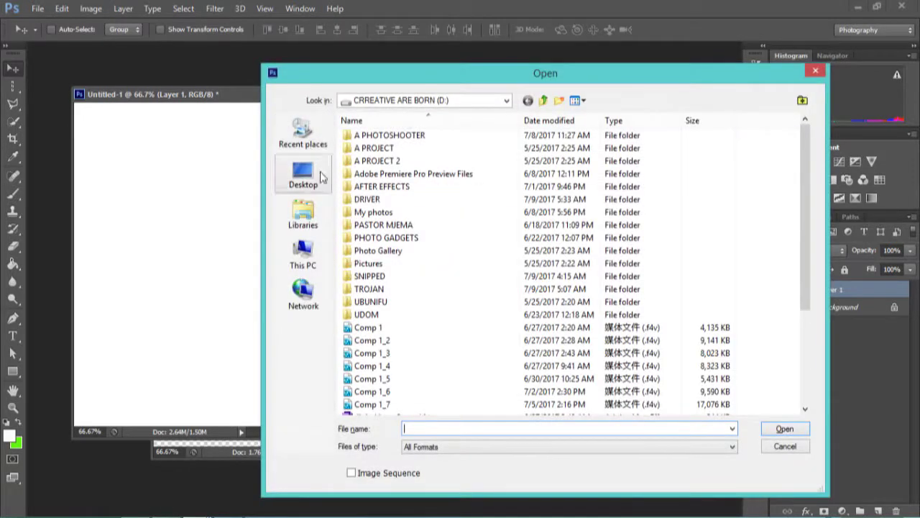
Step: Open 573190.jpg from the PHOTO GADGETS folder and shift its window right and down
double_click(432, 238)
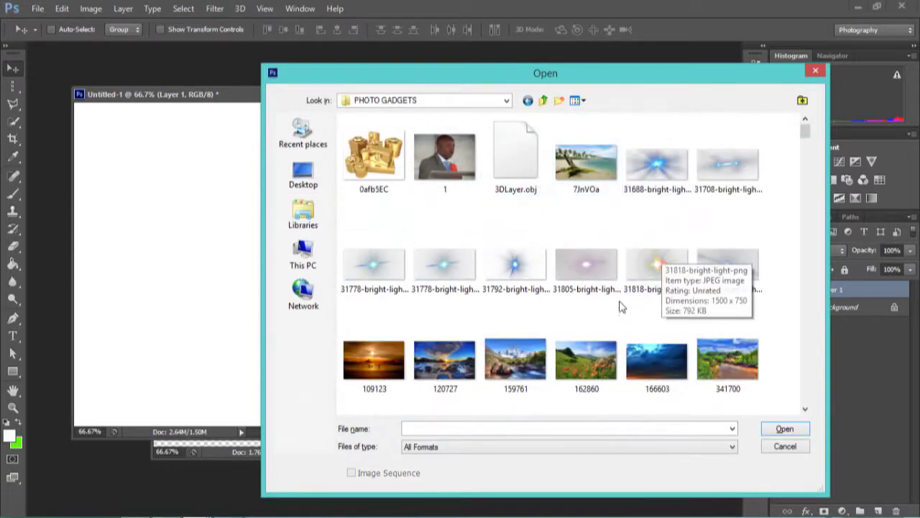
scroll(727, 359, down, 5)
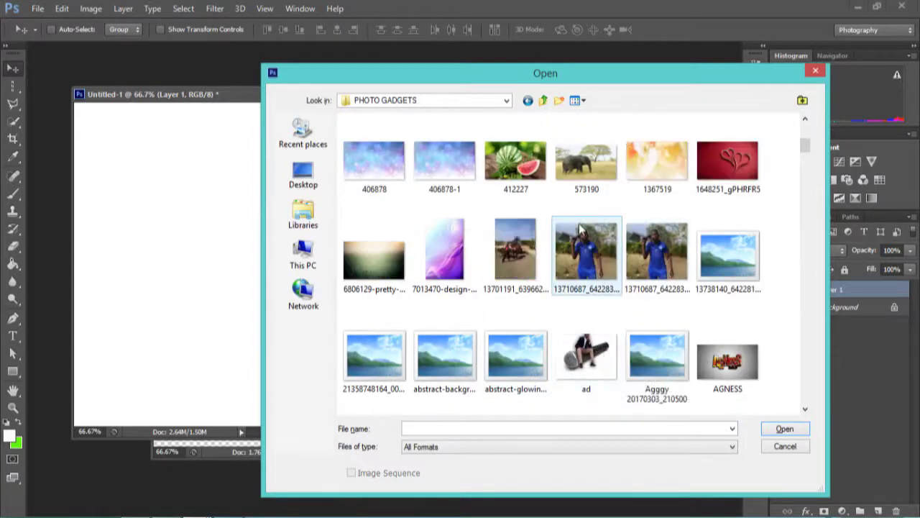
double_click(566, 176)
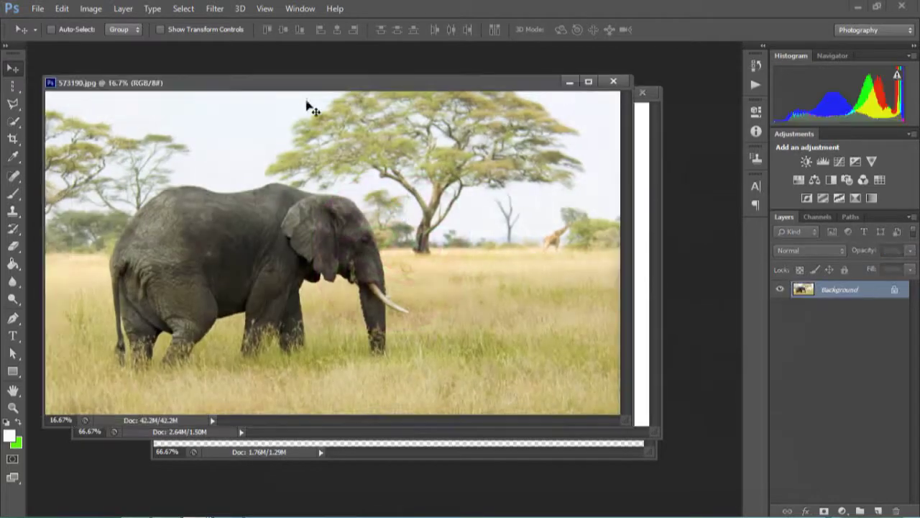
drag(304, 91, 370, 103)
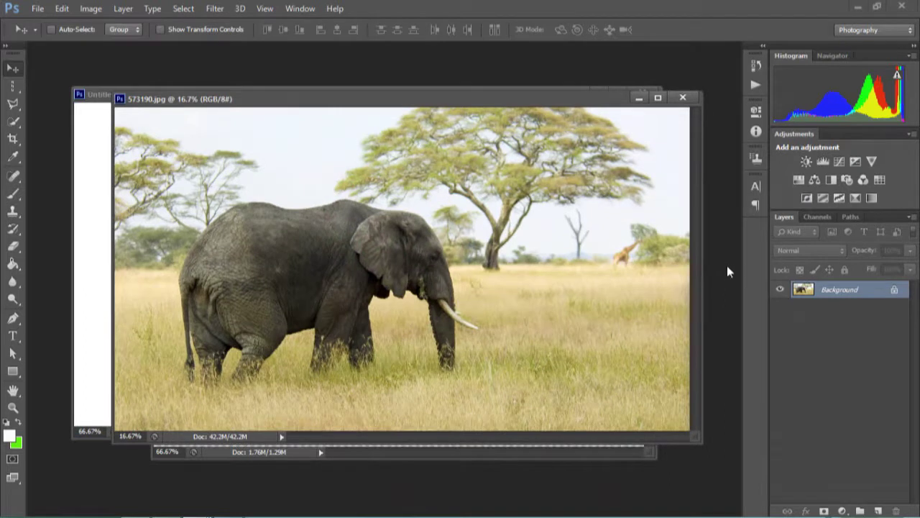
Step: Add a Hue/Saturation adjustment layer with Hue +40 and Saturation +54, then collapse Properties
click(799, 180)
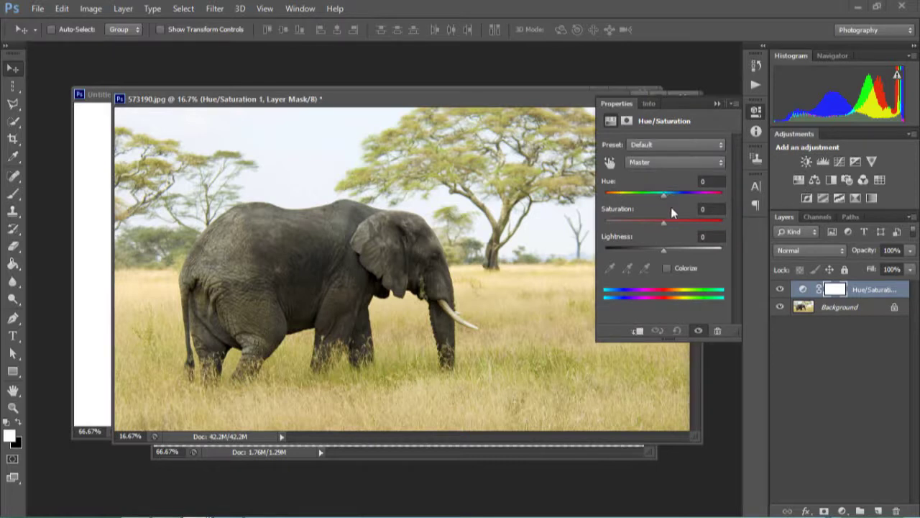
drag(662, 193, 698, 210)
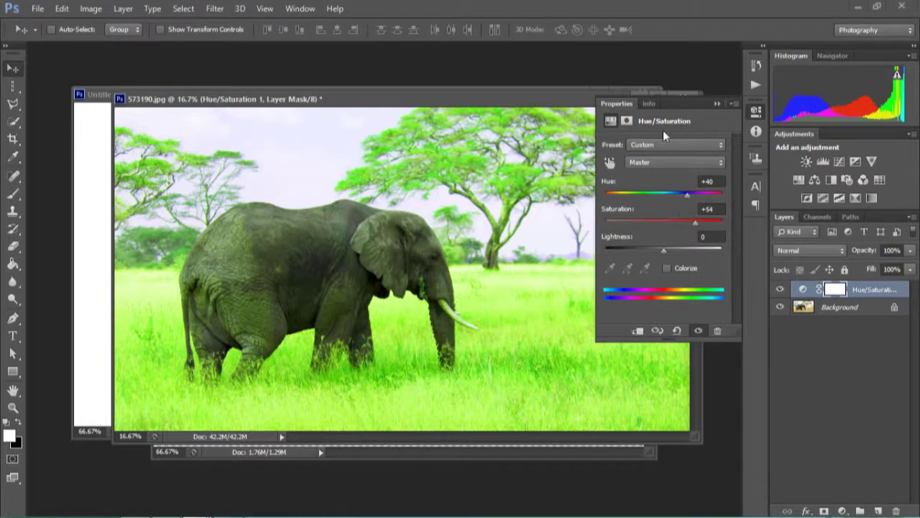
click(719, 104)
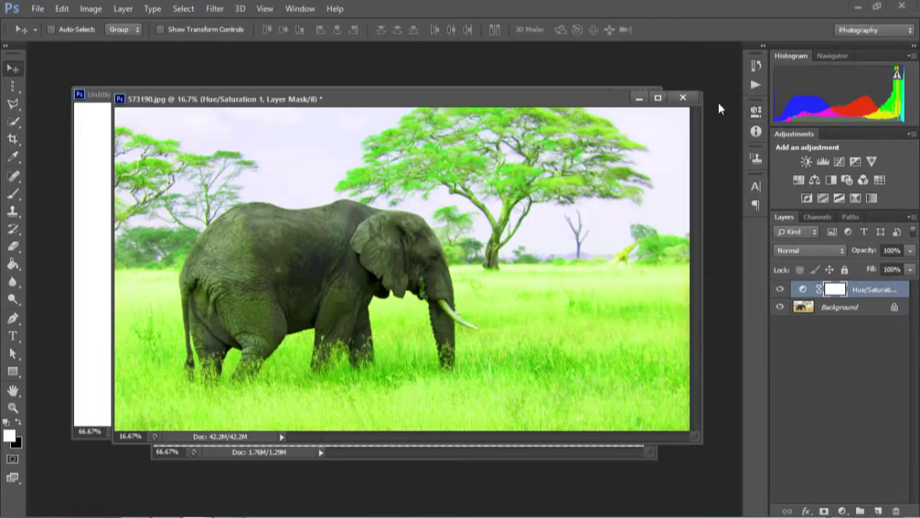
Step: Reposition the elephant photo window on the workspace
drag(573, 105, 564, 163)
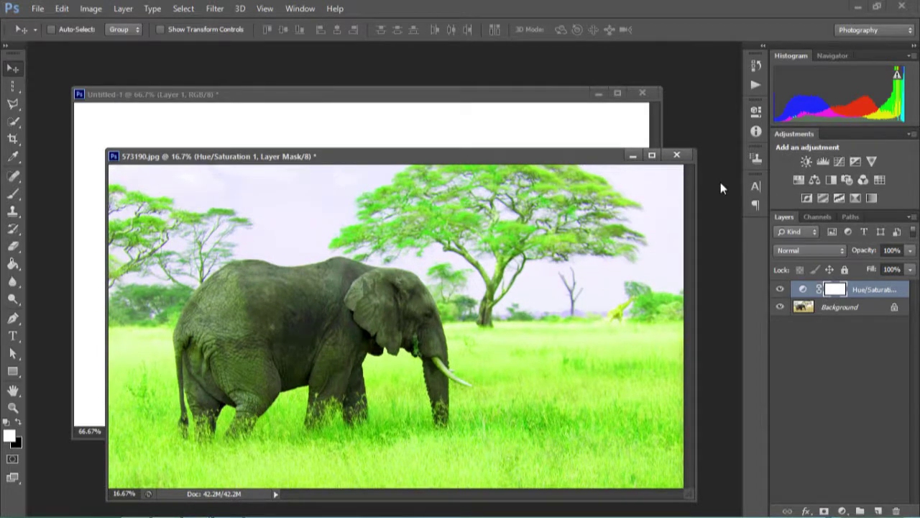
drag(364, 157, 390, 166)
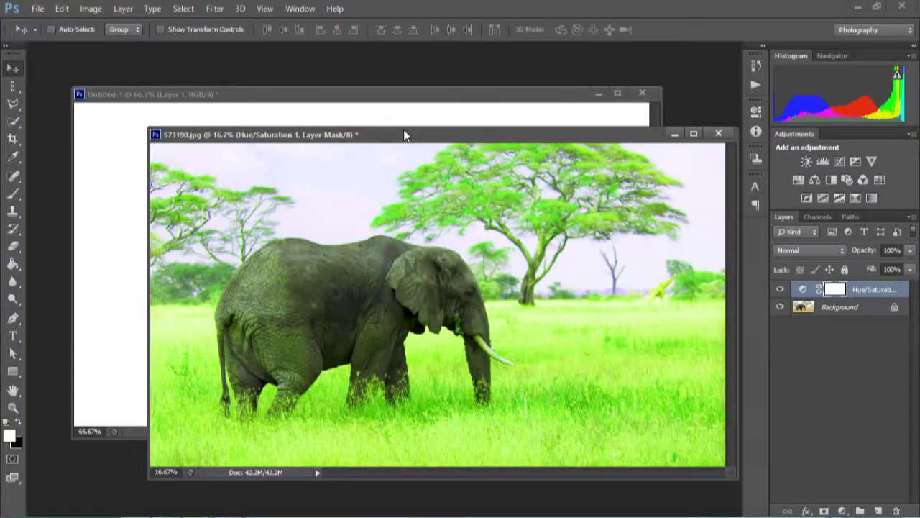
drag(401, 130, 311, 158)
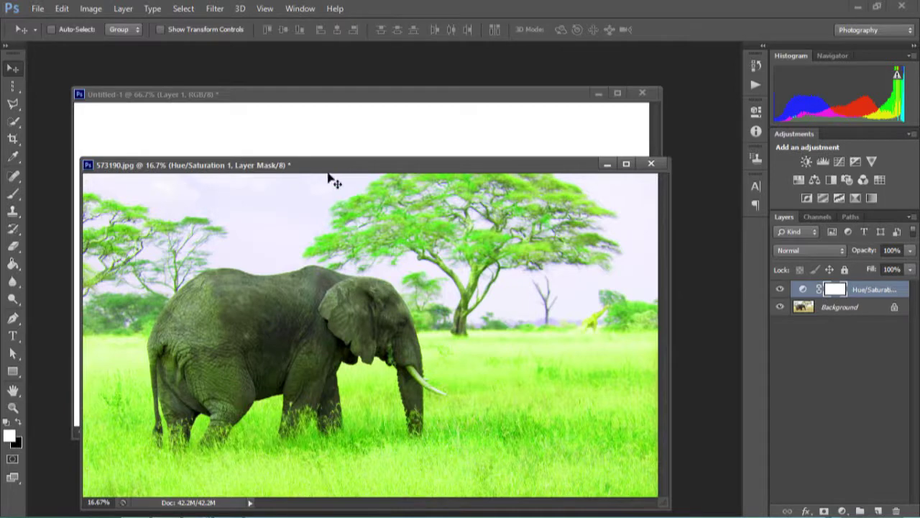
drag(327, 168, 359, 116)
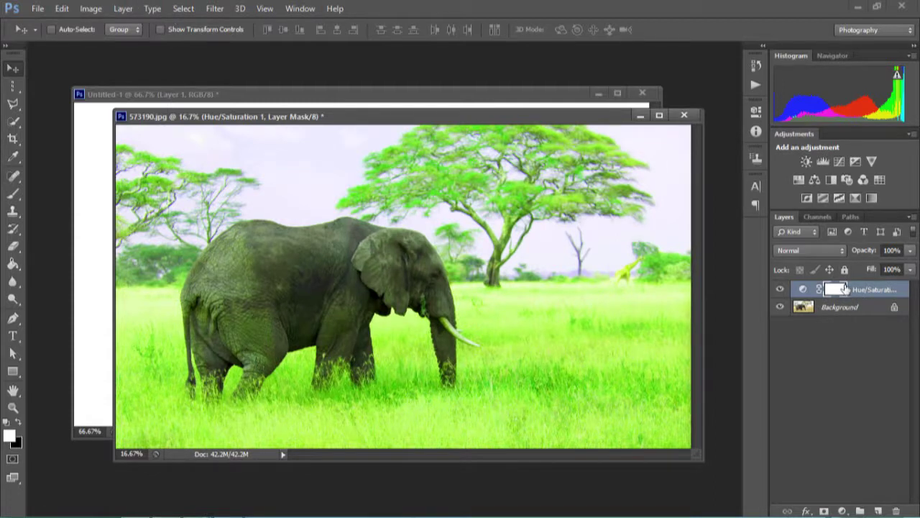
Step: Hide and re-show the Hue/Saturation layer to compare, then close the photo without saving
click(781, 289)
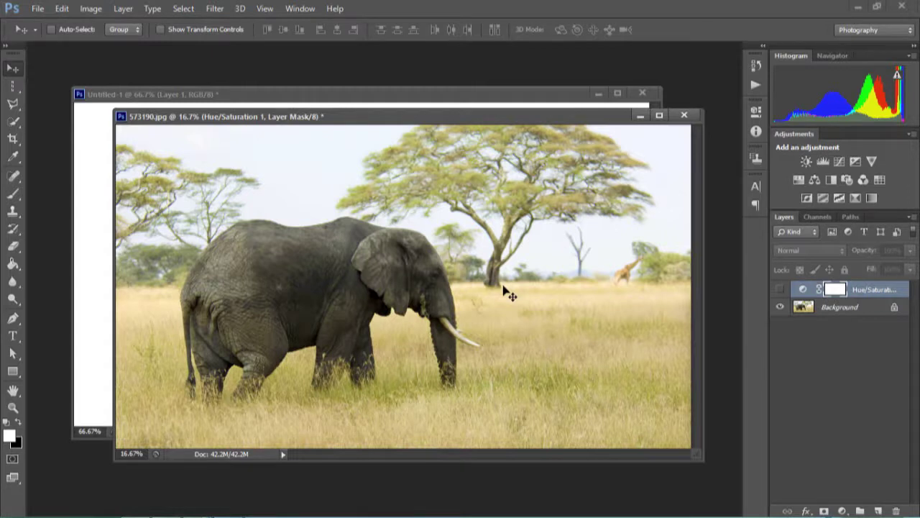
click(784, 289)
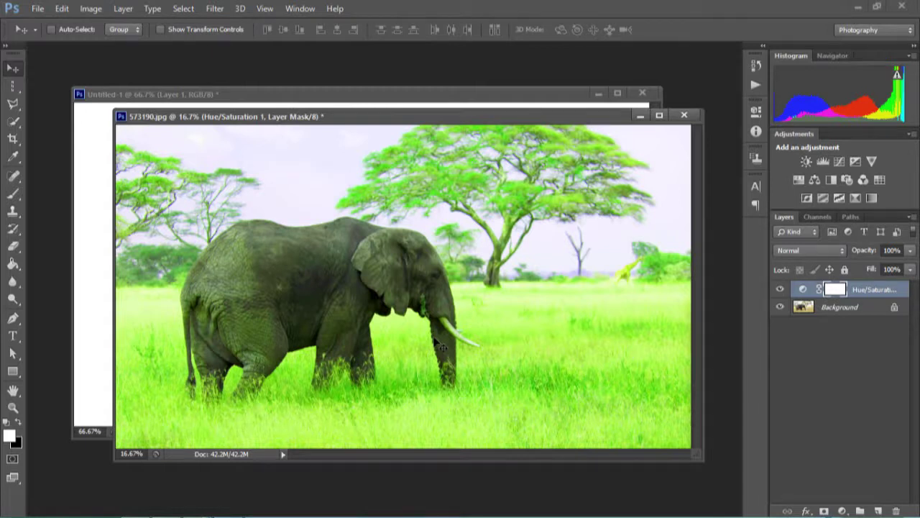
click(683, 115)
click(462, 208)
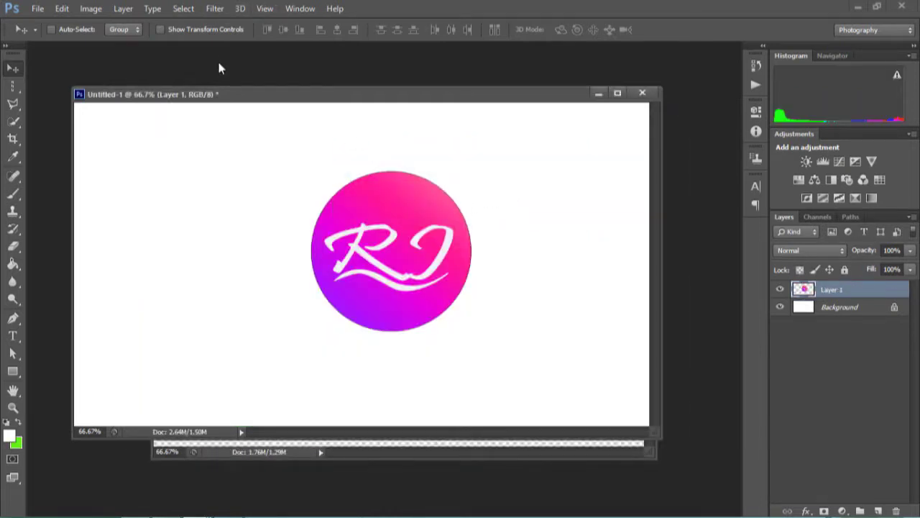
Step: Move the pink RJ logo up and left, then reveal the marquee tool's shape choices
drag(410, 203, 306, 170)
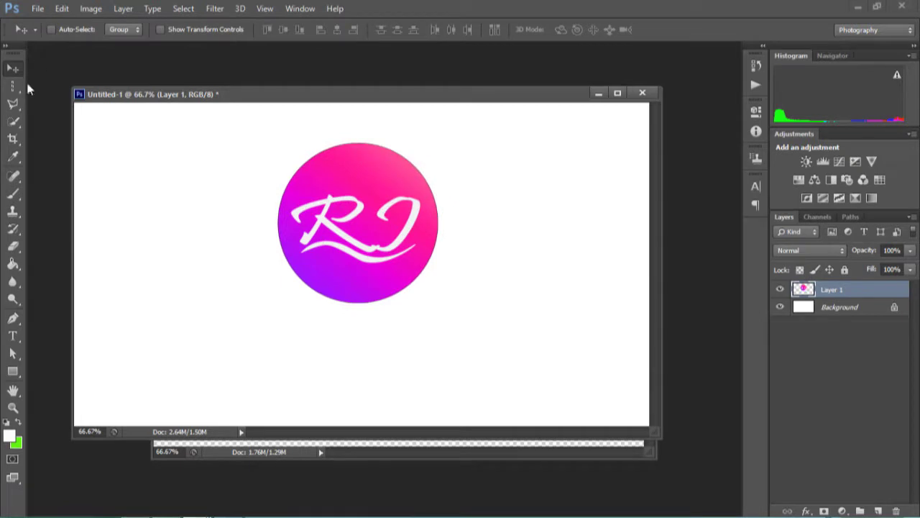
click(17, 91)
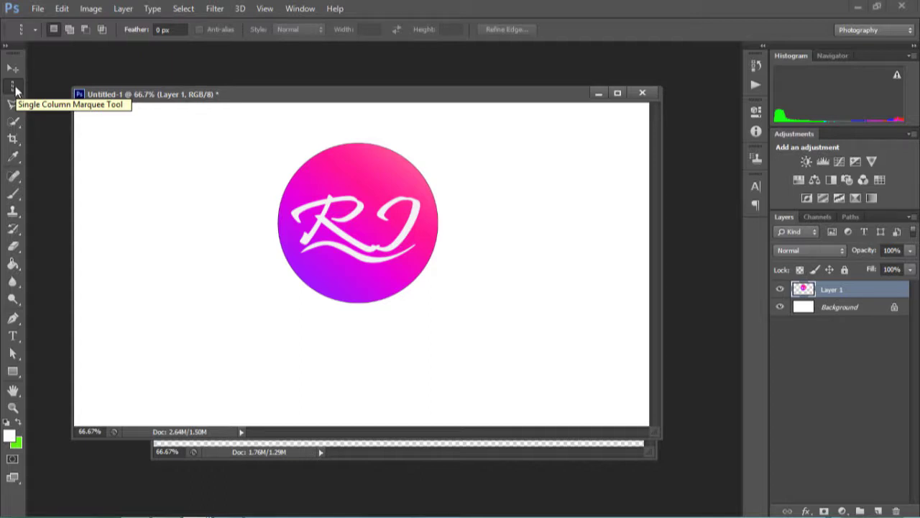
click(16, 88)
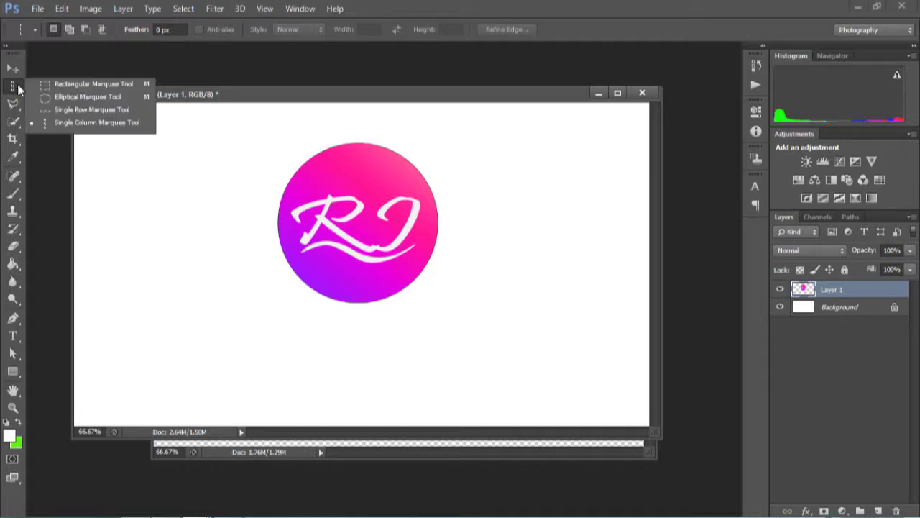
Step: Draw a rectangular marquee over the RJ letters, delete then undo, and reopen the marquee flyout
click(66, 84)
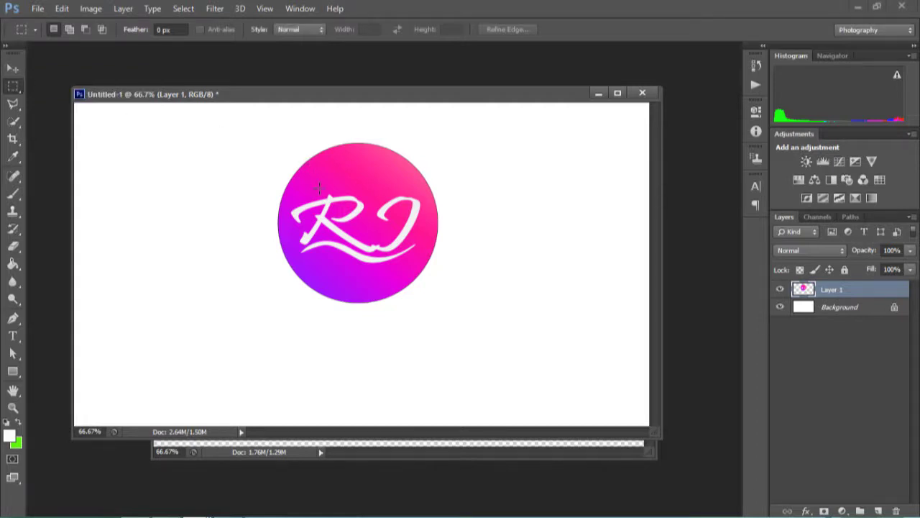
drag(325, 187, 409, 268)
key(Delete)
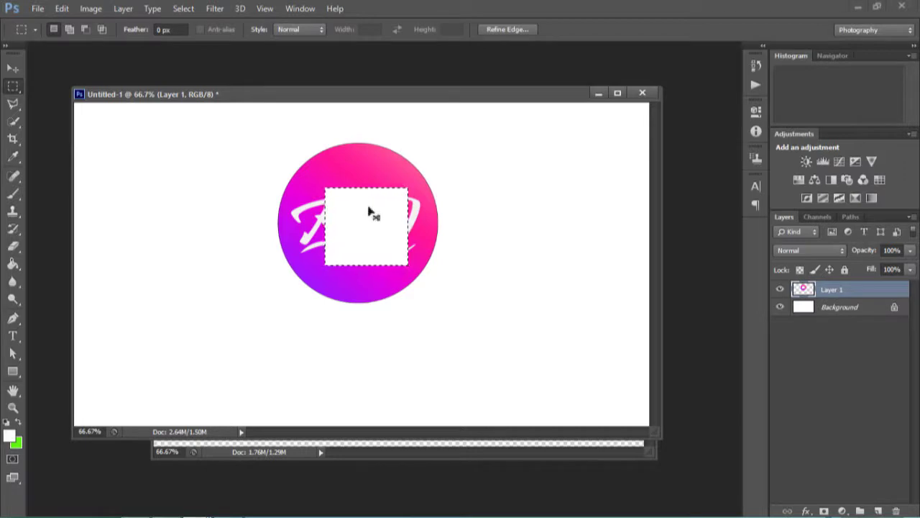
key(ctrl+z)
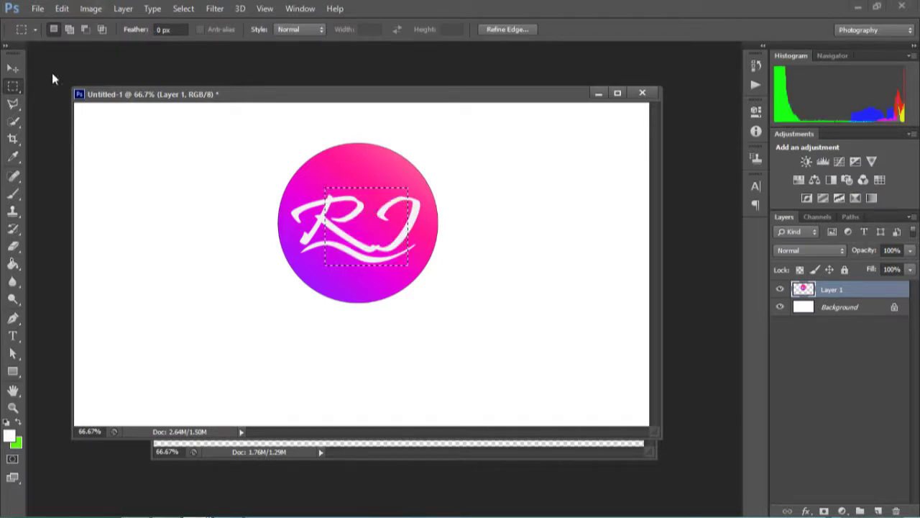
right_click(17, 87)
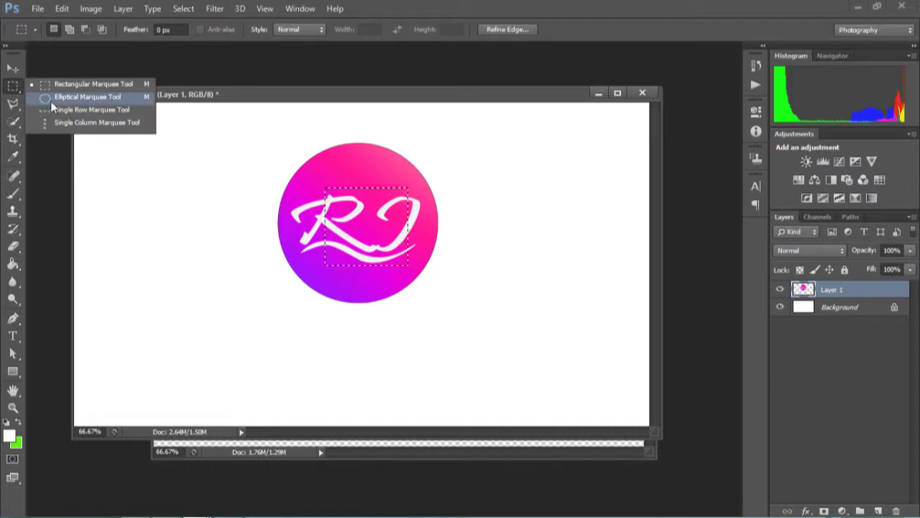
Step: Clear a circular area over the pink RJ letters using an elliptical selection
click(51, 100)
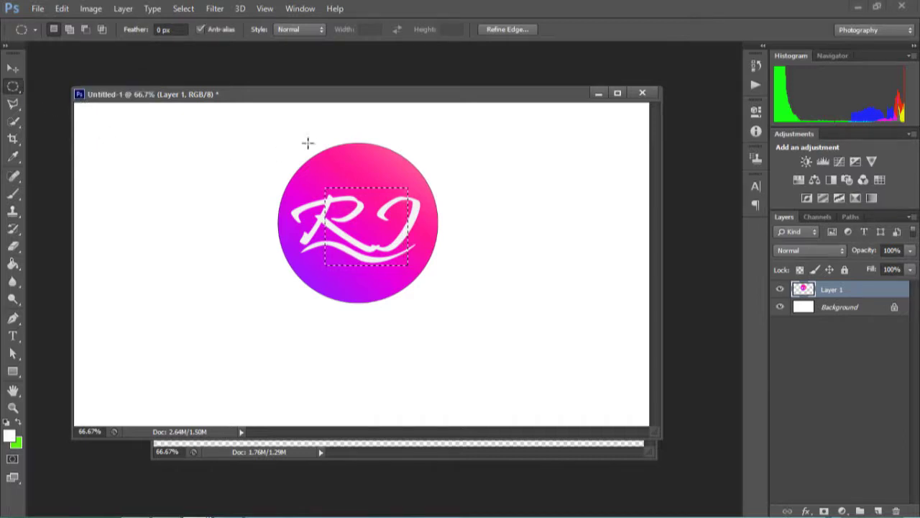
drag(325, 180, 408, 267)
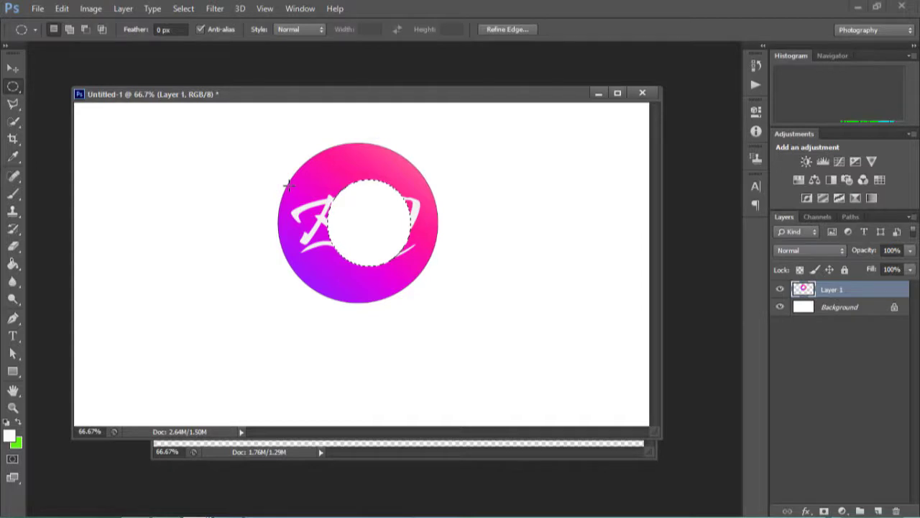
key(ctrl+z)
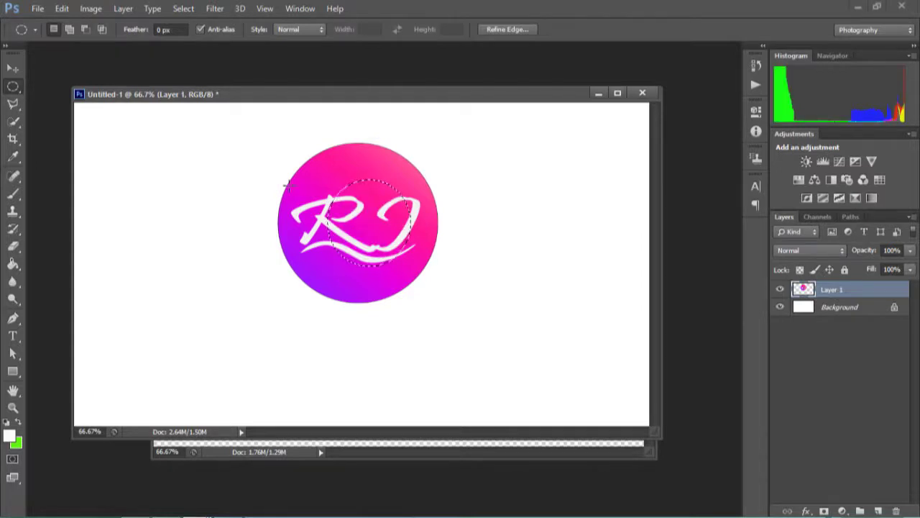
key(Delete)
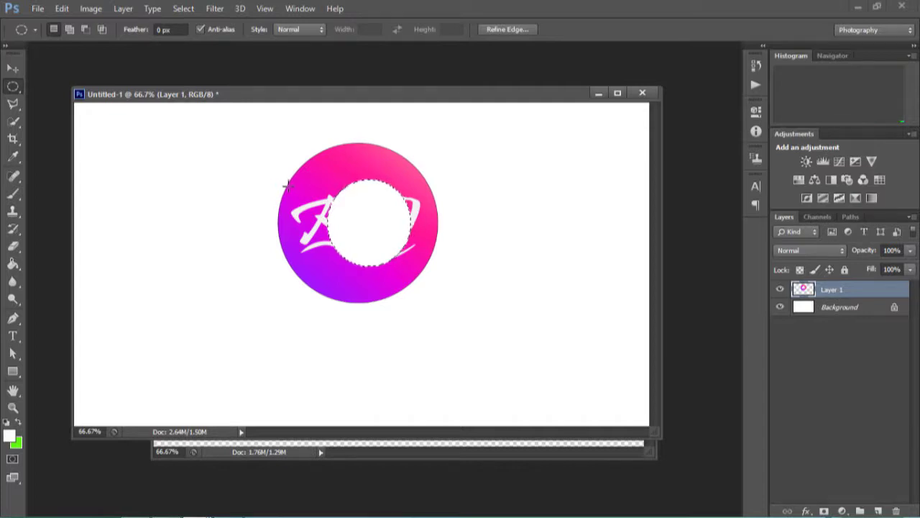
Step: Deselect and delete the pink RJ logo layer entirely
key(ctrl+d)
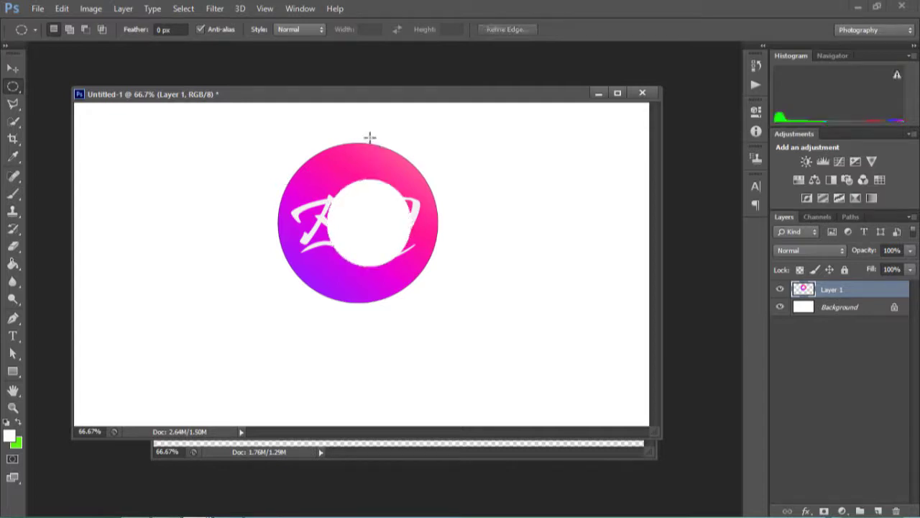
key(Delete)
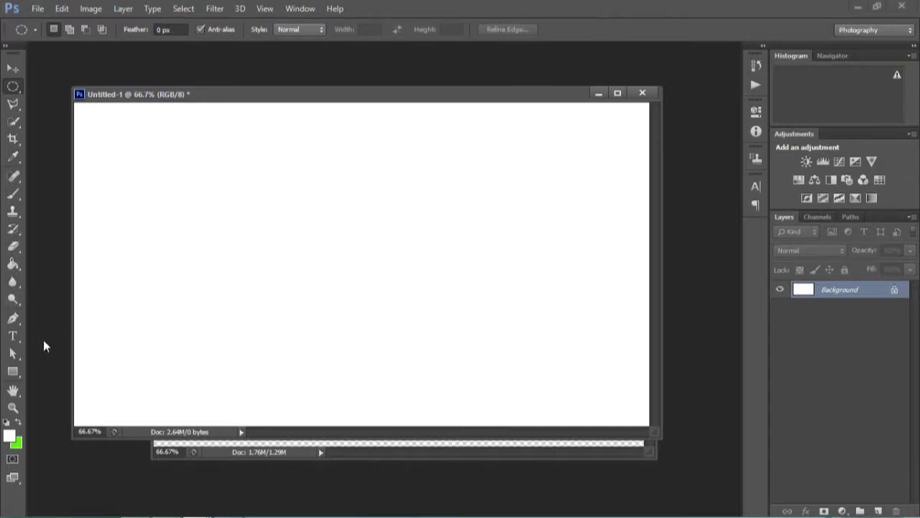
click(14, 373)
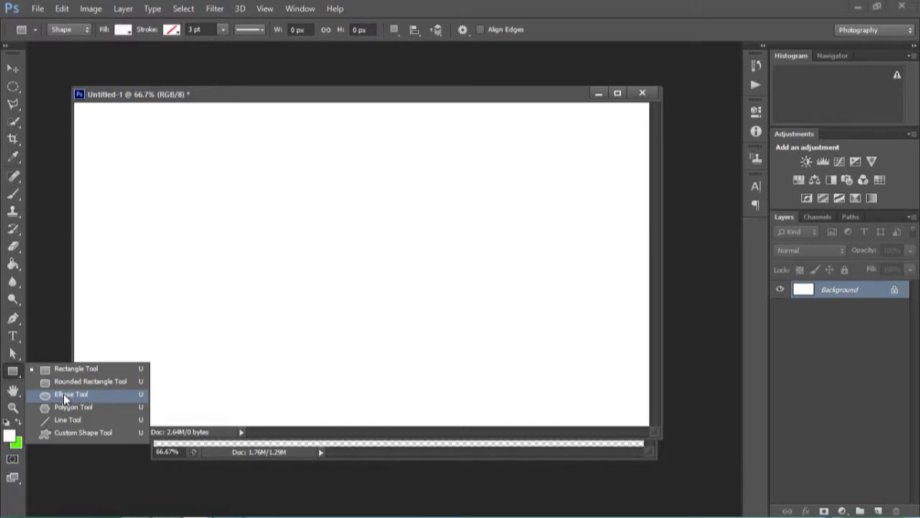
Step: Draw a circle about 337 × 338 px near the canvas centre with the Ellipse Tool
click(63, 393)
drag(223, 223, 380, 332)
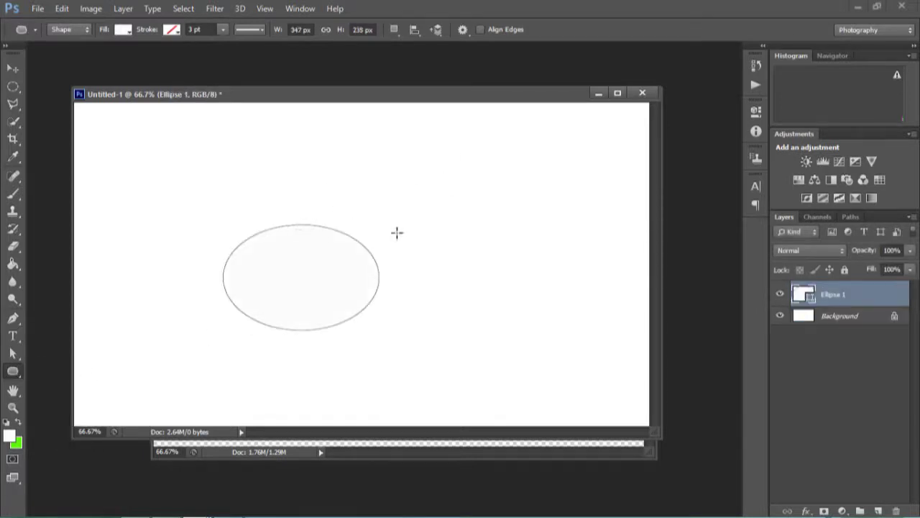
key(ctrl+z)
drag(261, 200, 413, 353)
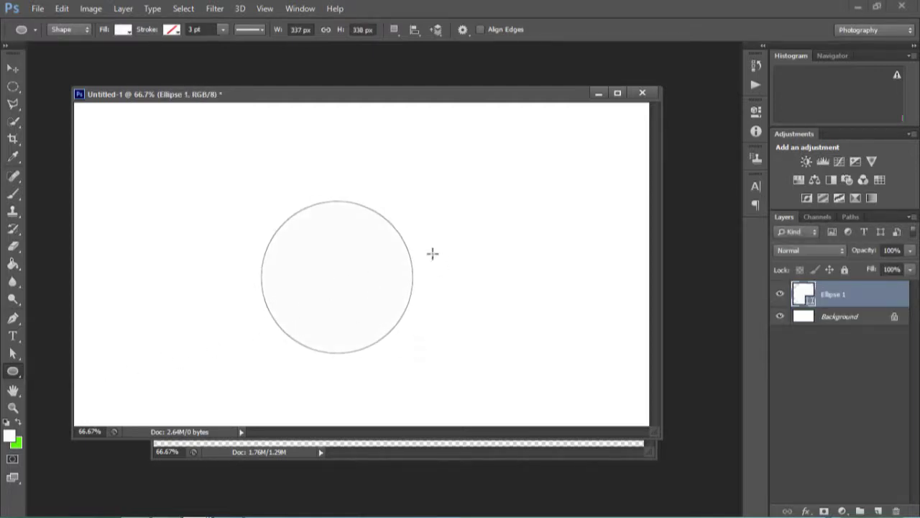
Step: Change the Ellipse 1 circle's fill colour to green #47b24e
double_click(808, 305)
click(530, 300)
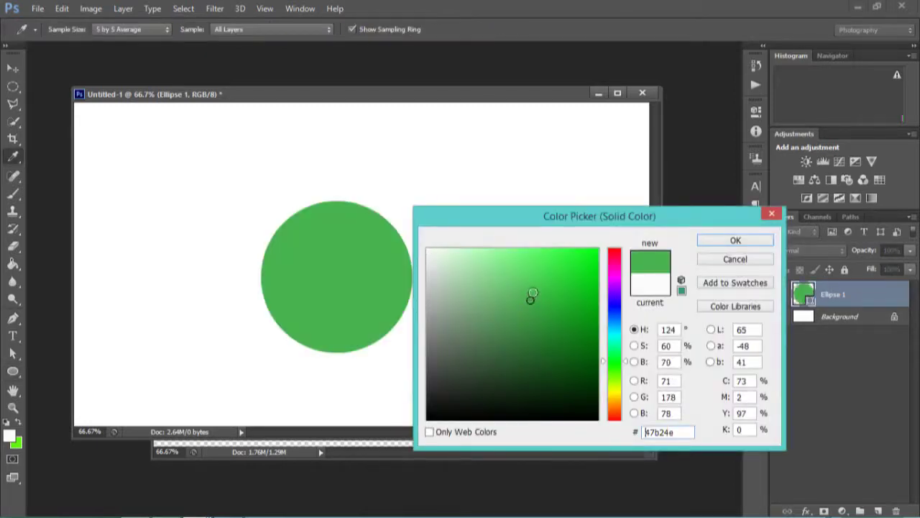
click(715, 242)
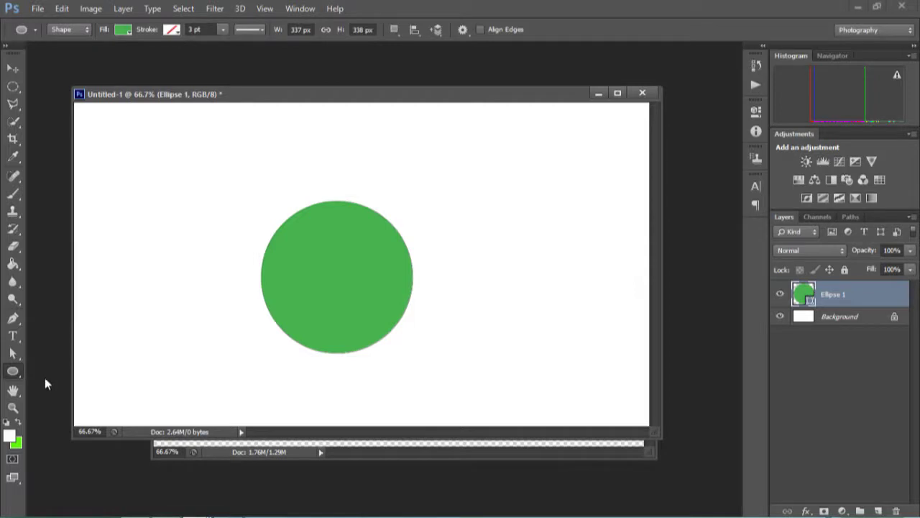
Step: Type 'RJ' in a text box right of the green circle and select it
click(13, 336)
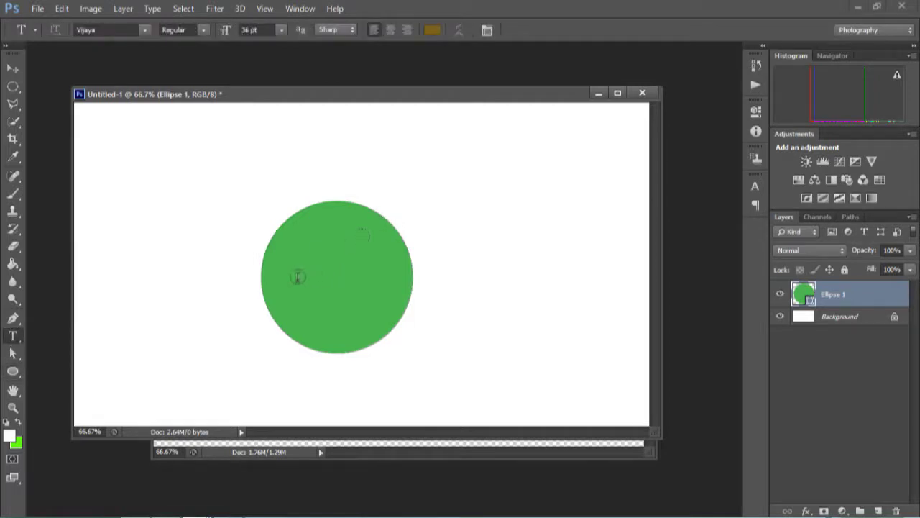
click(432, 194)
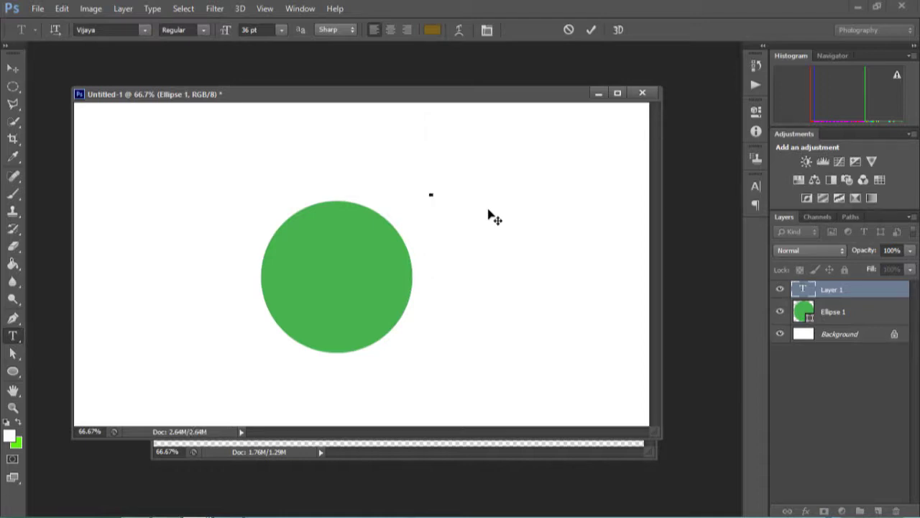
text(r)
key(BackSpace)
text(R)
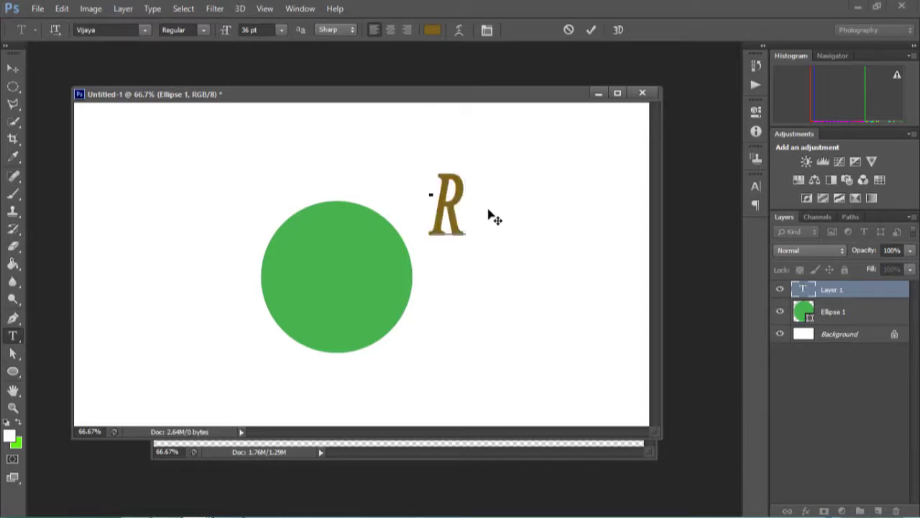
text(J)
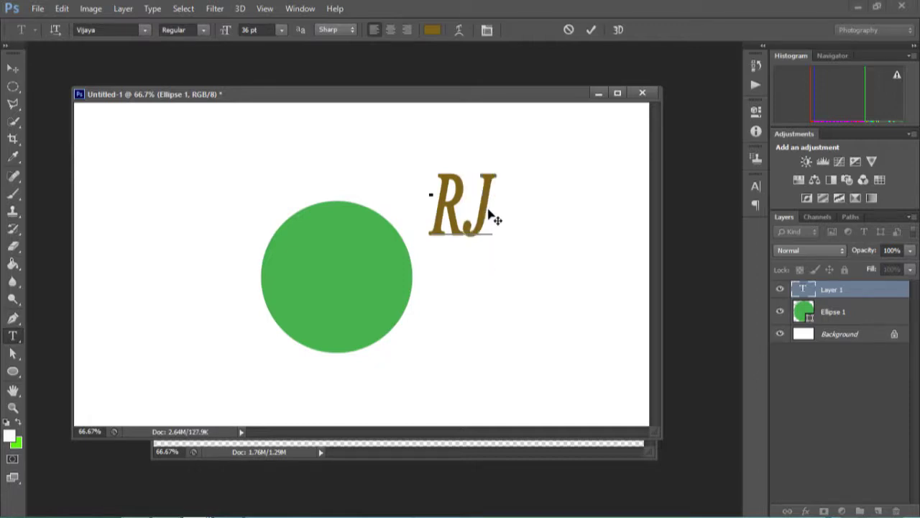
key(ctrl+a)
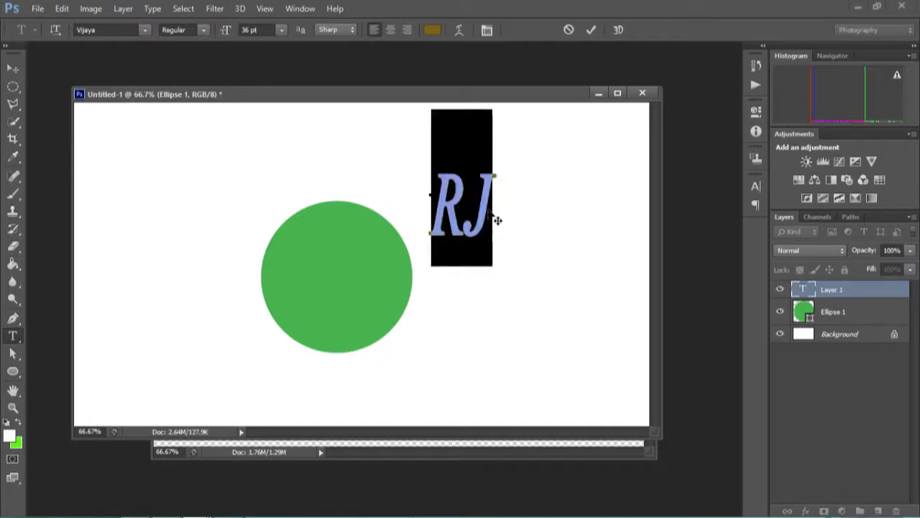
Step: Set the RJ text to the Vivaldi font, after trying Viner Hand ITC, and commit it
click(144, 33)
scroll(256, 162, up, 1)
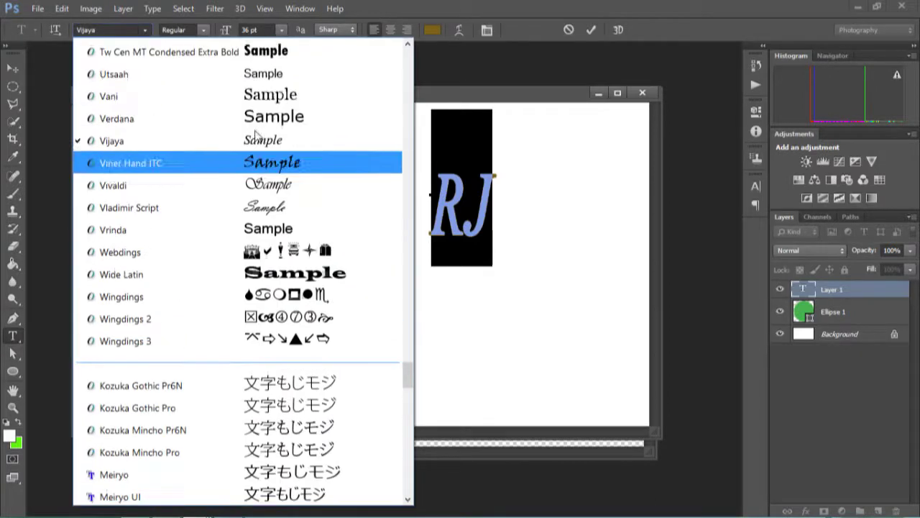
scroll(255, 134, up, 1)
click(280, 268)
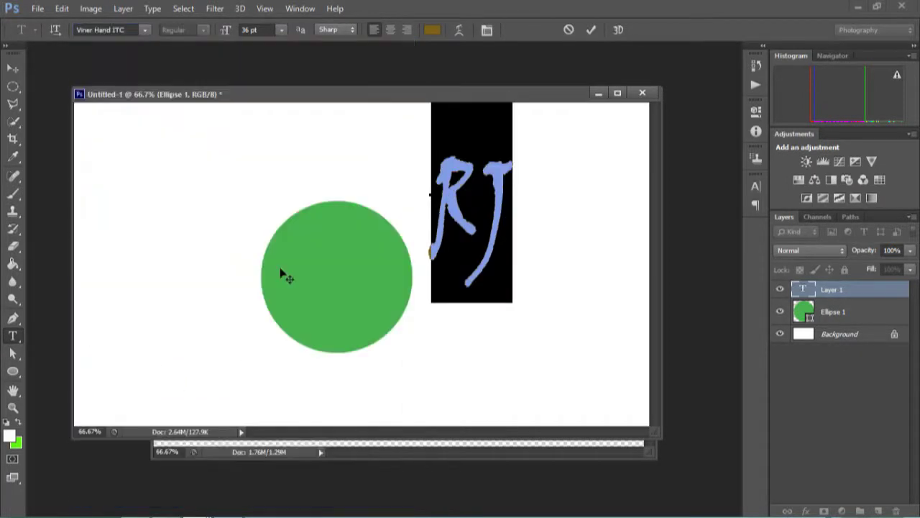
click(144, 30)
click(249, 40)
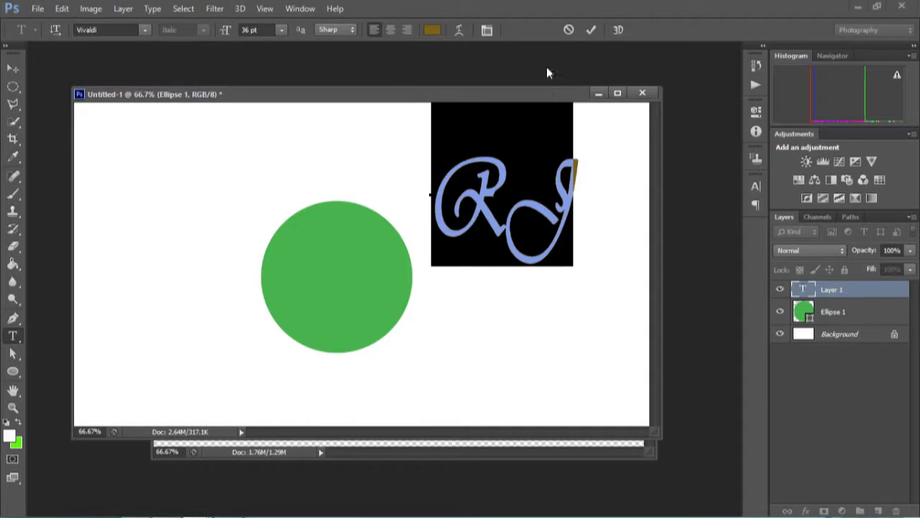
click(591, 31)
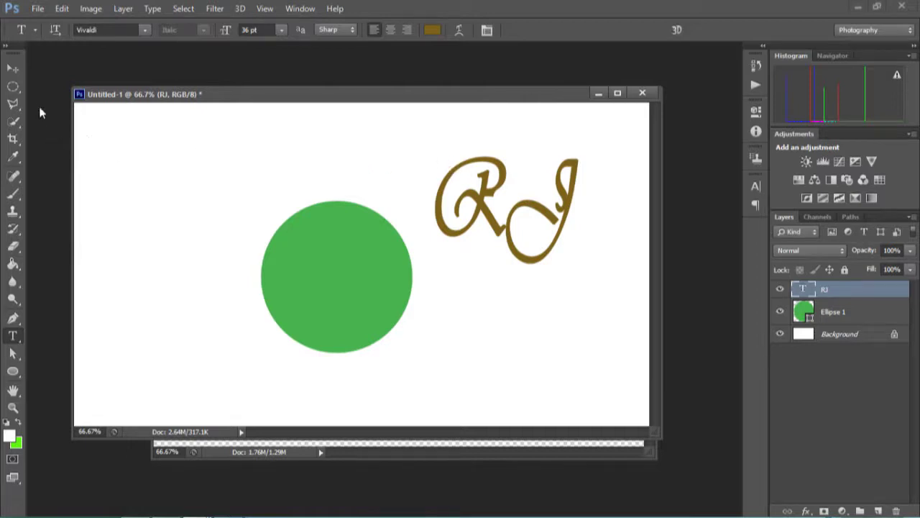
click(16, 69)
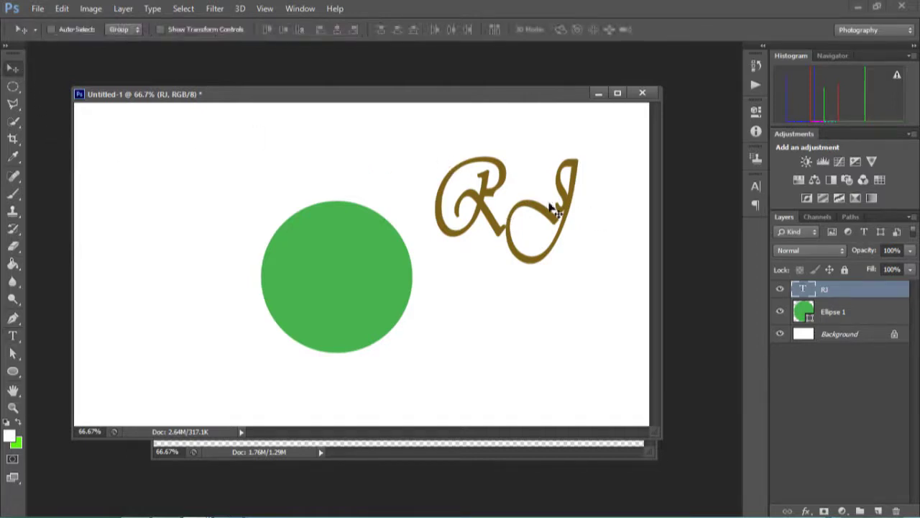
Step: Move the RJ initials onto the green circle and scale them to about 71% (25.74 pt)
drag(552, 210, 388, 272)
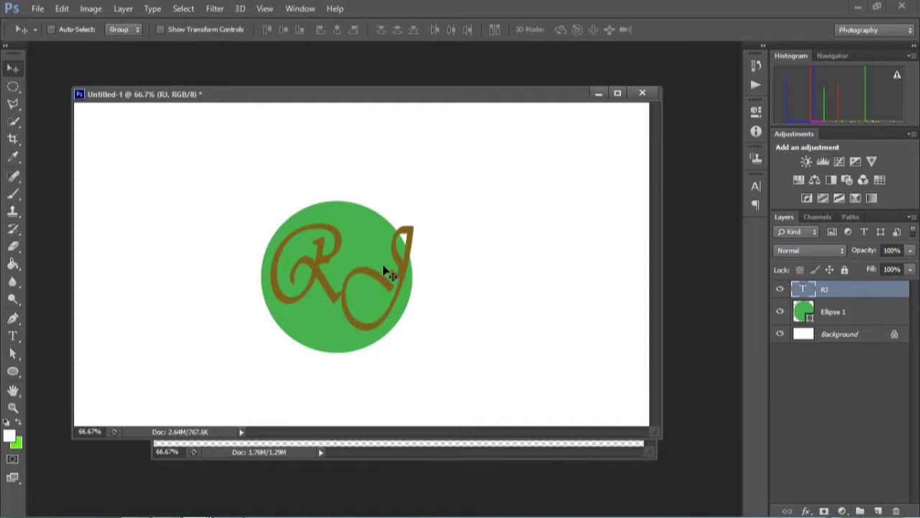
key(ctrl+t)
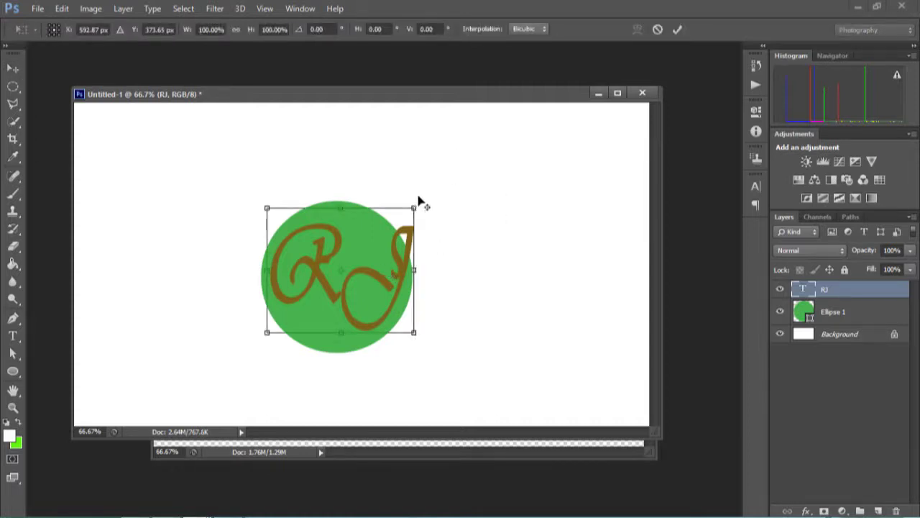
drag(412, 207, 392, 228)
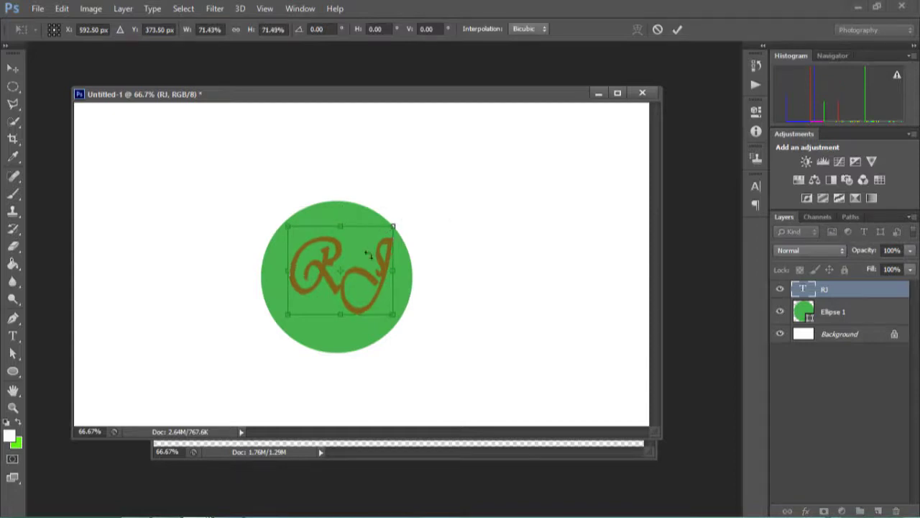
drag(365, 266, 349, 273)
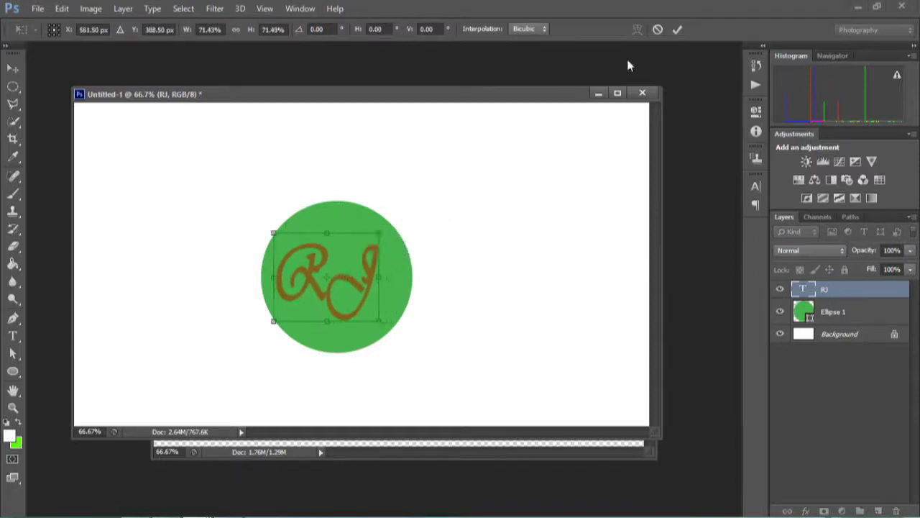
click(680, 30)
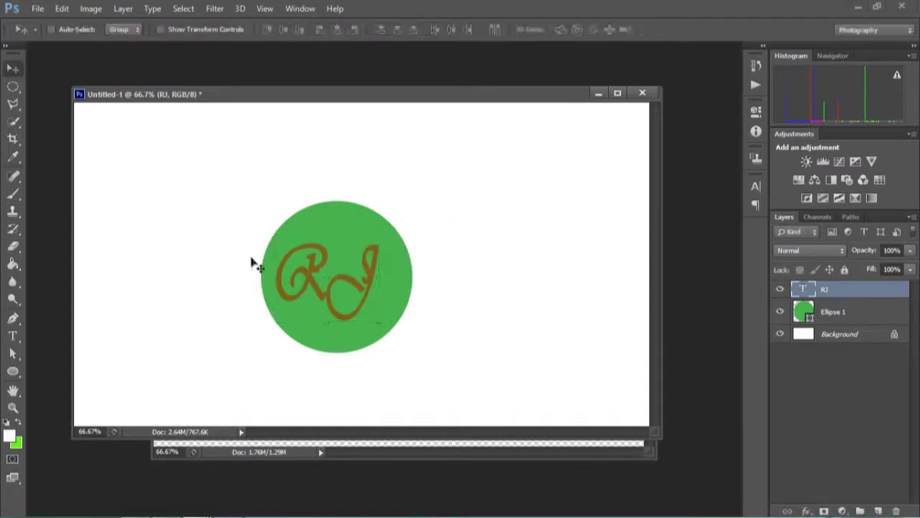
click(13, 336)
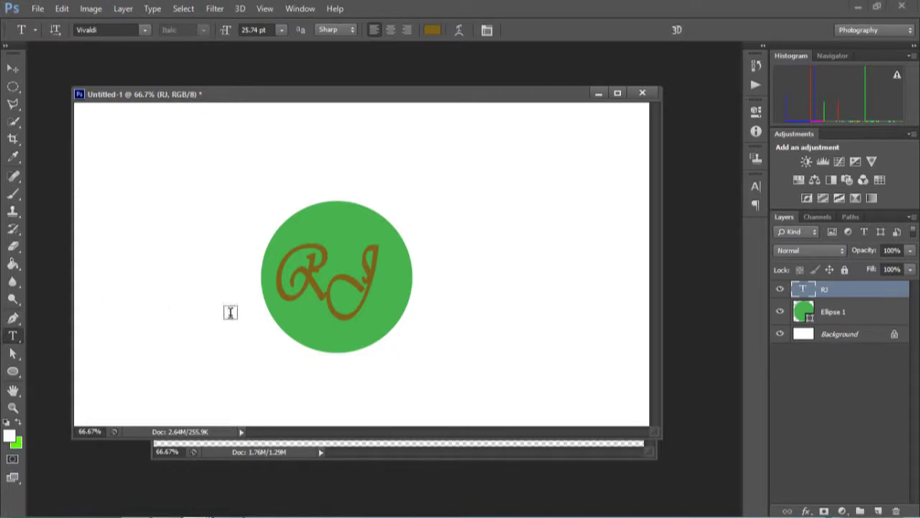
click(325, 287)
Step: Change the RJ text colour to white #ffffff and commit it
key(ctrl+a)
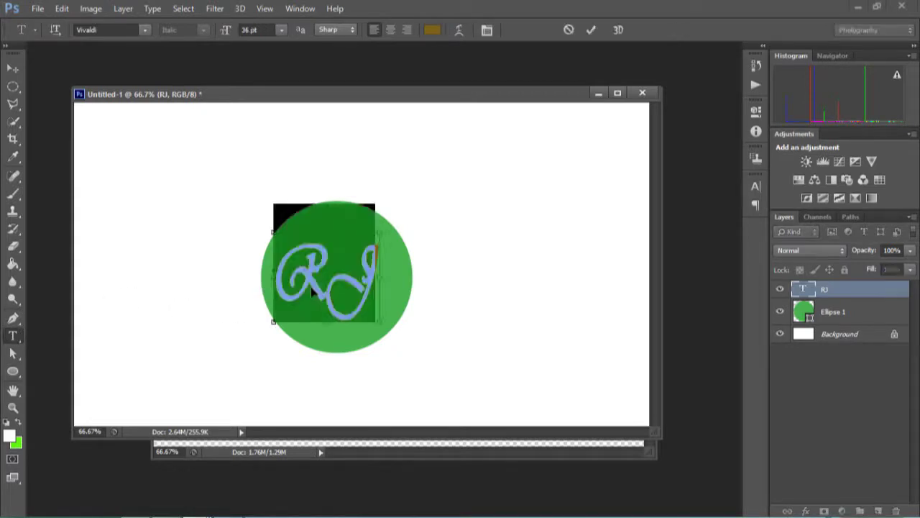
click(432, 29)
click(609, 190)
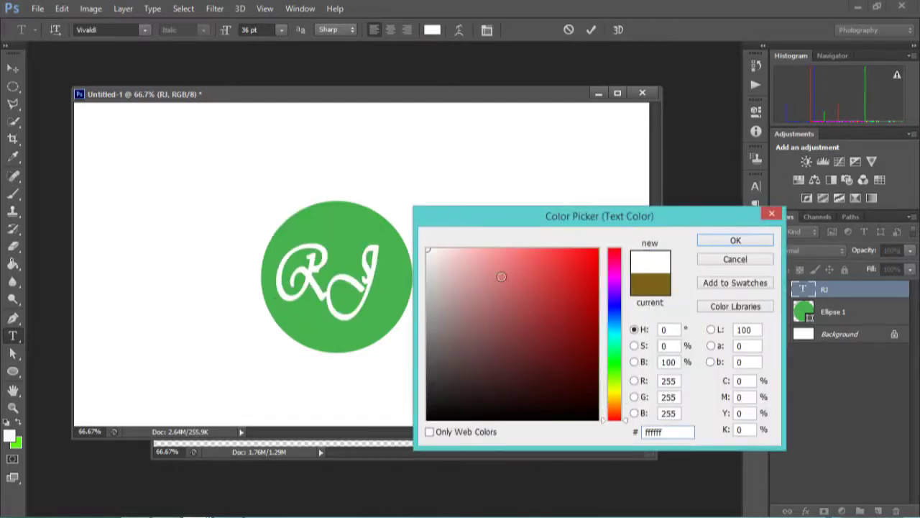
click(723, 240)
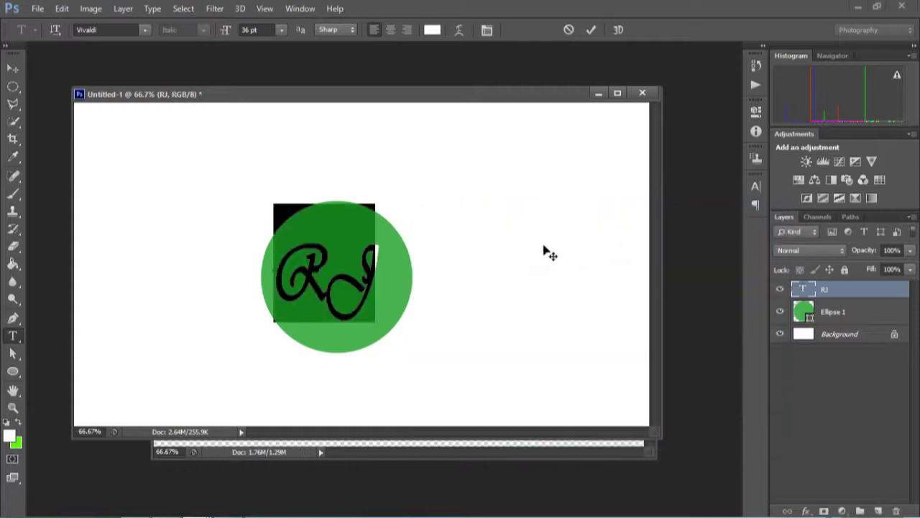
click(589, 30)
Step: Nudge the RJ initials slightly lower inside the green circle
key(v)
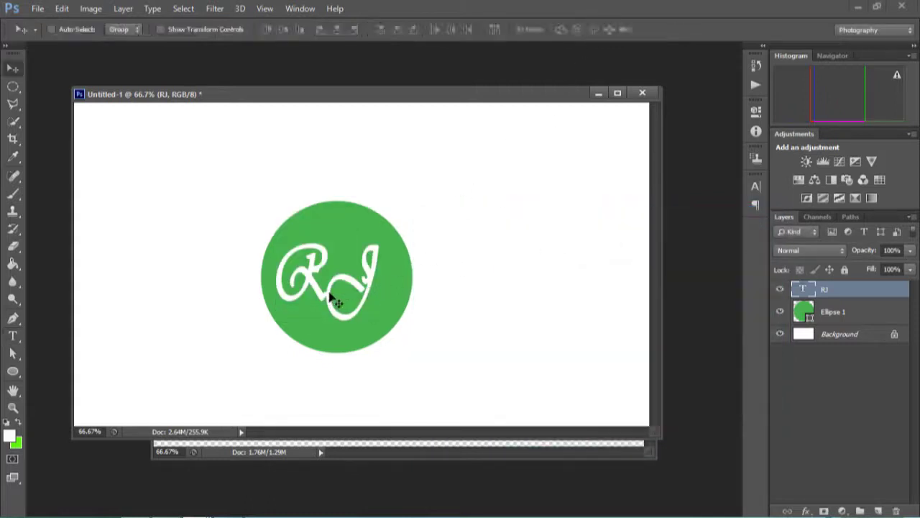
drag(336, 297, 344, 299)
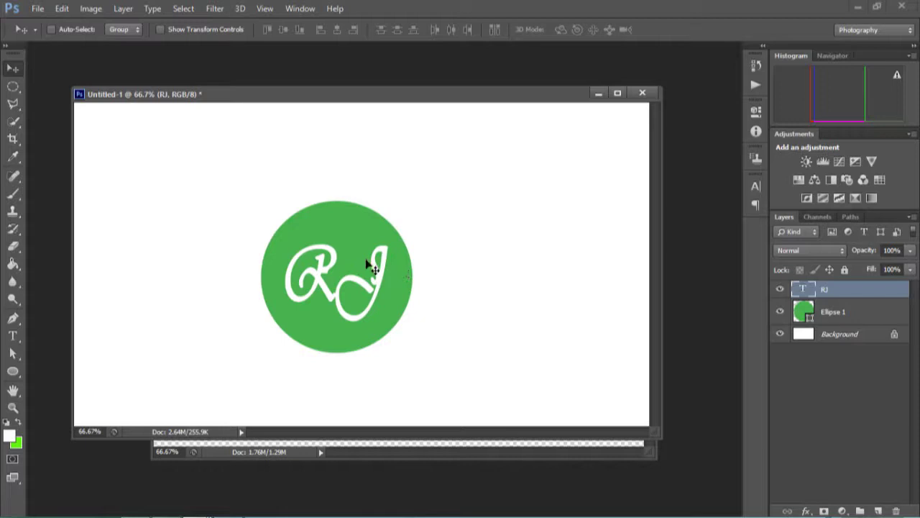
mouse_move(337, 291)
mouse_down()
mouse_move(348, 289)
mouse_move(332, 282)
mouse_up()
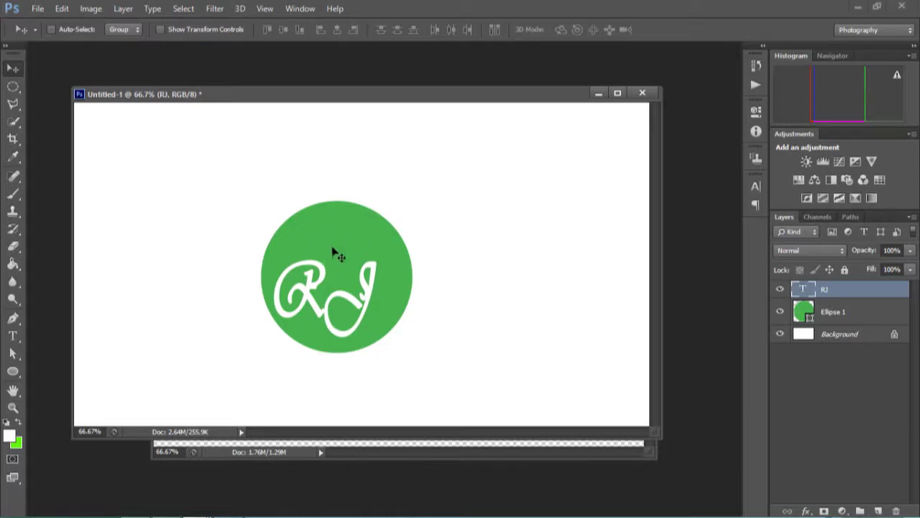
Step: Draw a thin elliptical selection across the top of the circle on the Ellipse 1 layer
click(838, 311)
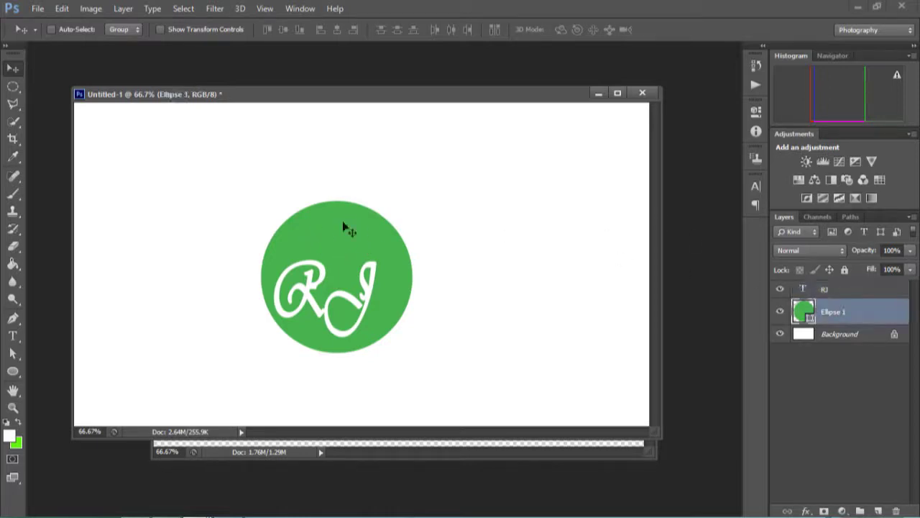
click(18, 84)
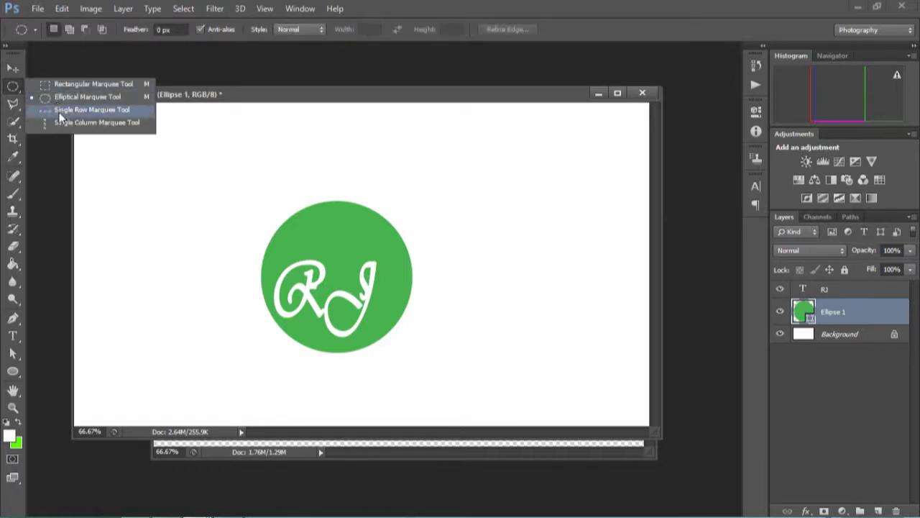
click(69, 96)
drag(302, 234, 378, 248)
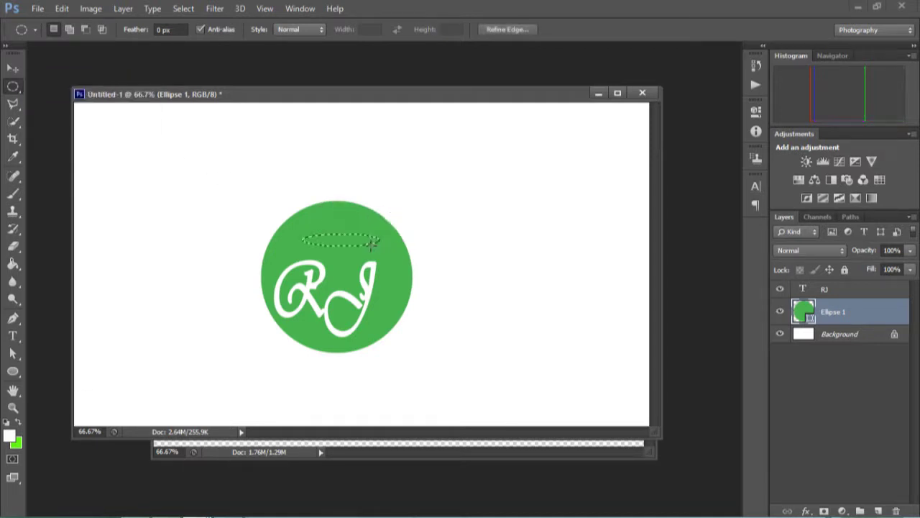
key(Delete)
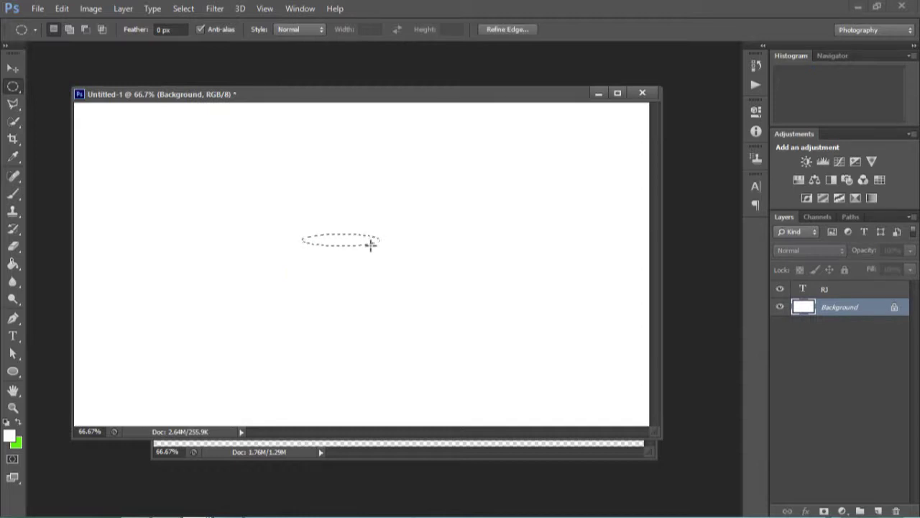
key(ctrl+z)
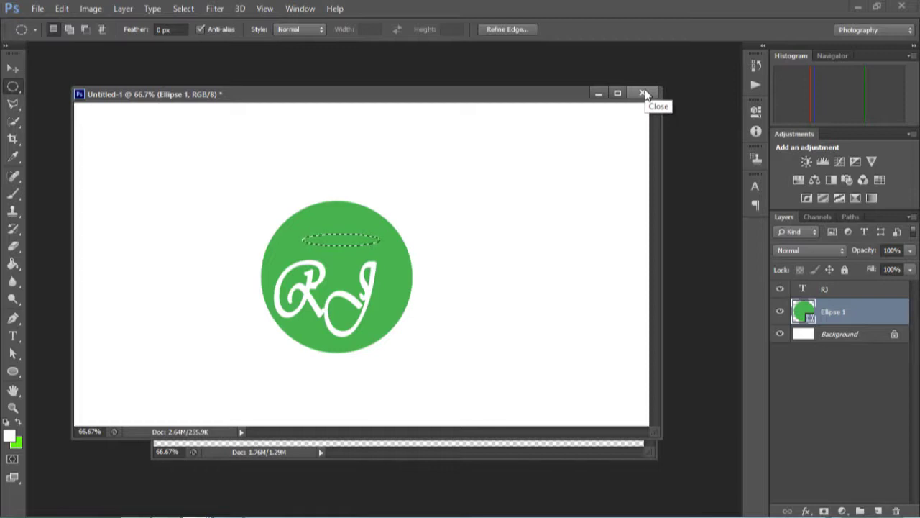
drag(487, 95, 515, 235)
Step: Arrange the juma logo 2.png and Untitled-1 windows so both logos are visible
click(524, 220)
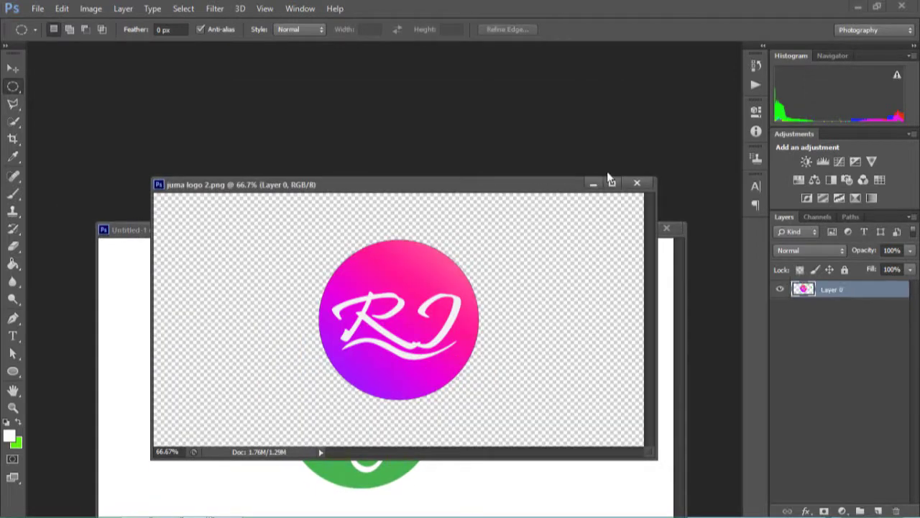
drag(525, 189, 536, 325)
drag(445, 228, 478, 121)
drag(359, 258, 436, 263)
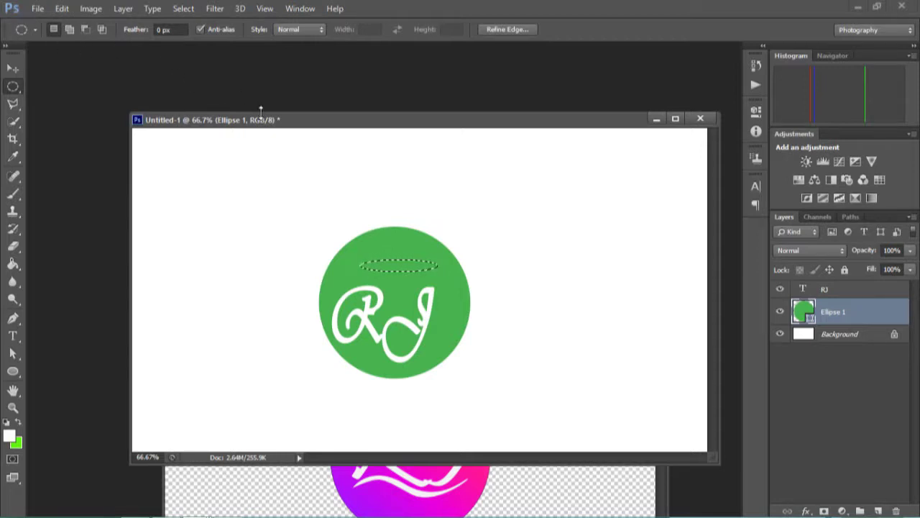
drag(261, 123, 211, 118)
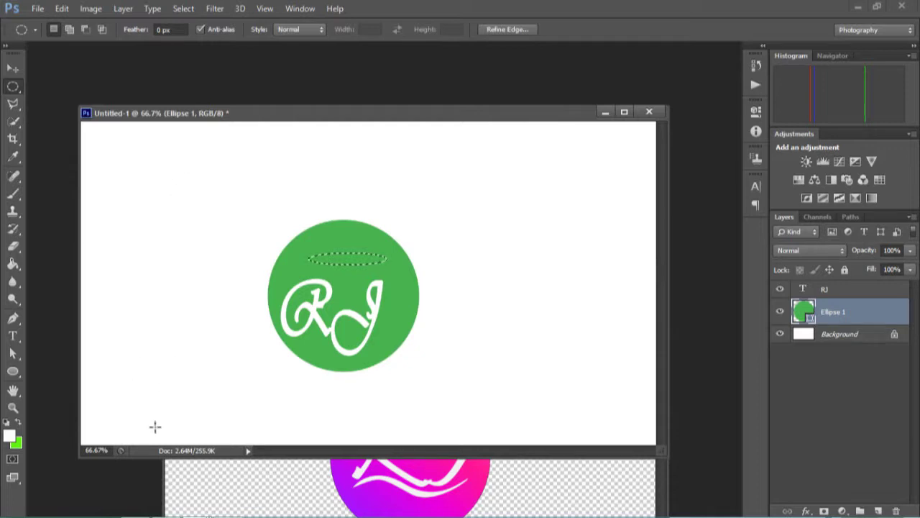
Step: Switch to Illustrator, then return to Photoshop's juma logo 2.png document
click(131, 509)
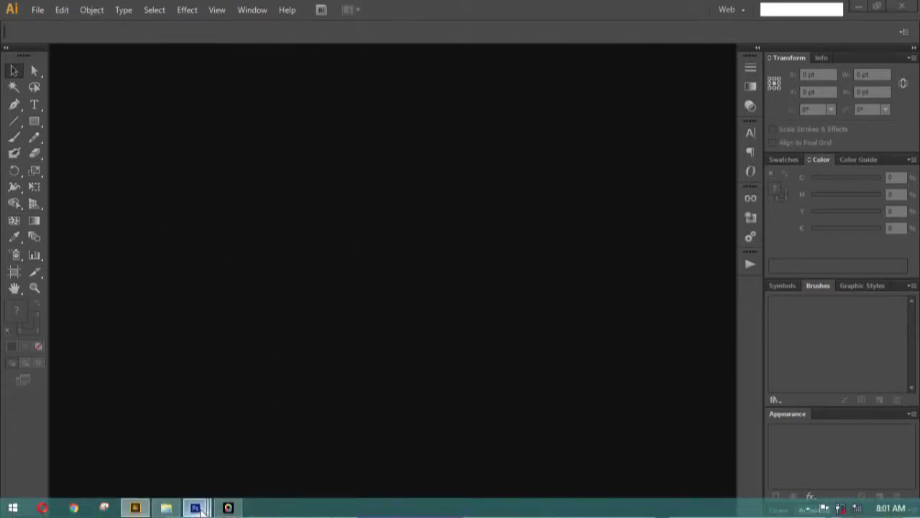
mouse_move(194, 507)
click(277, 428)
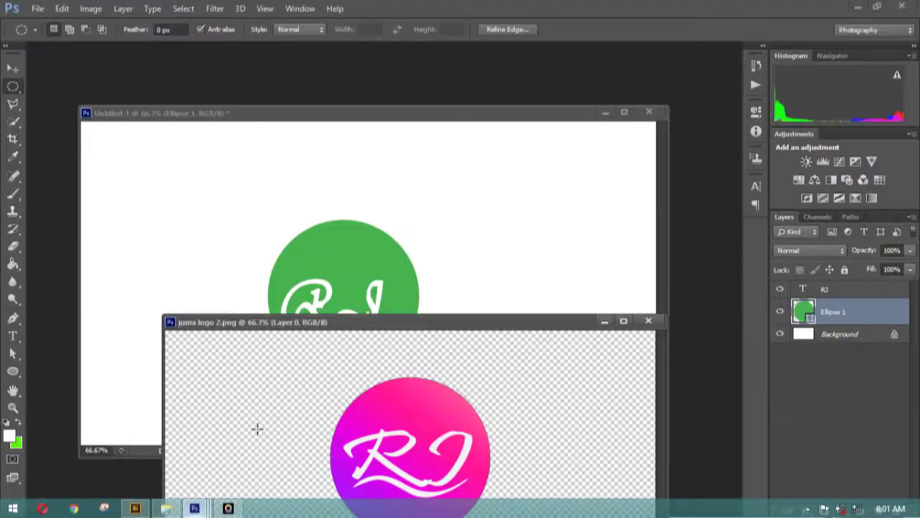
Step: Place the pink logo window over the green one, show the Actions panel, and minimize Photoshop
drag(384, 323, 340, 148)
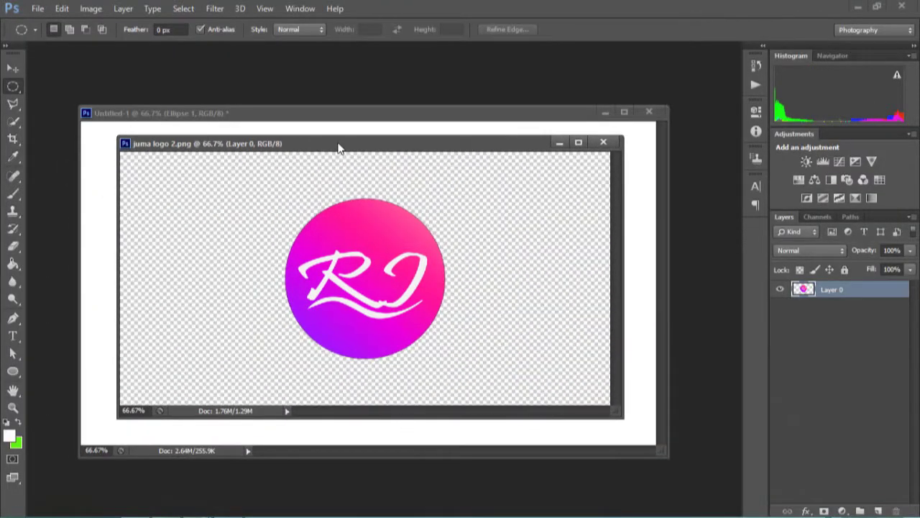
key(alt+F9)
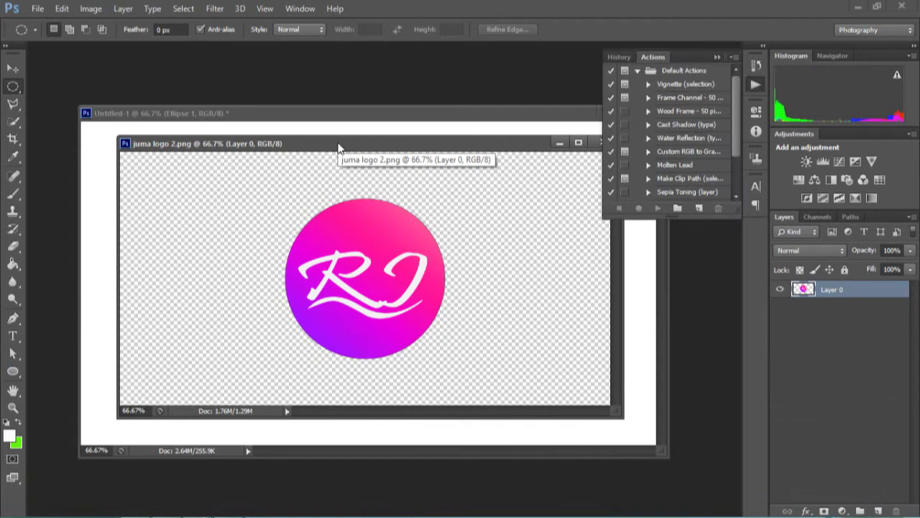
click(859, 7)
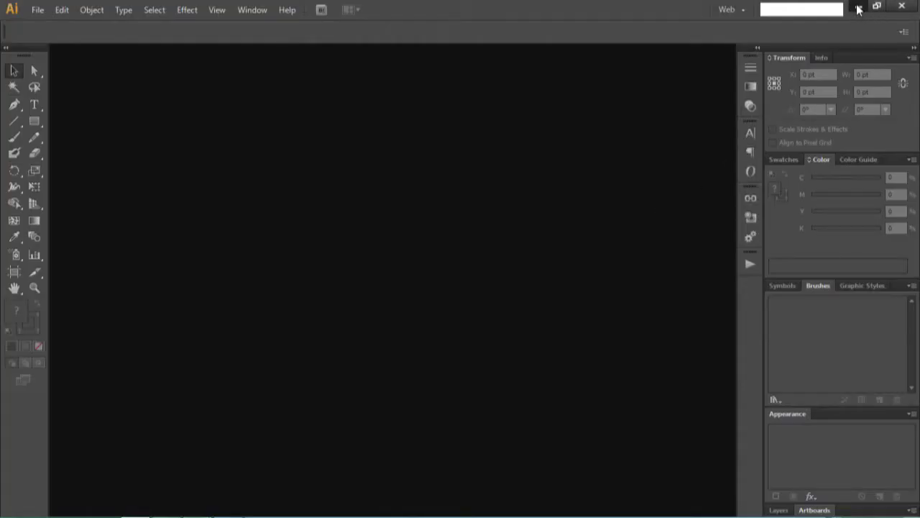